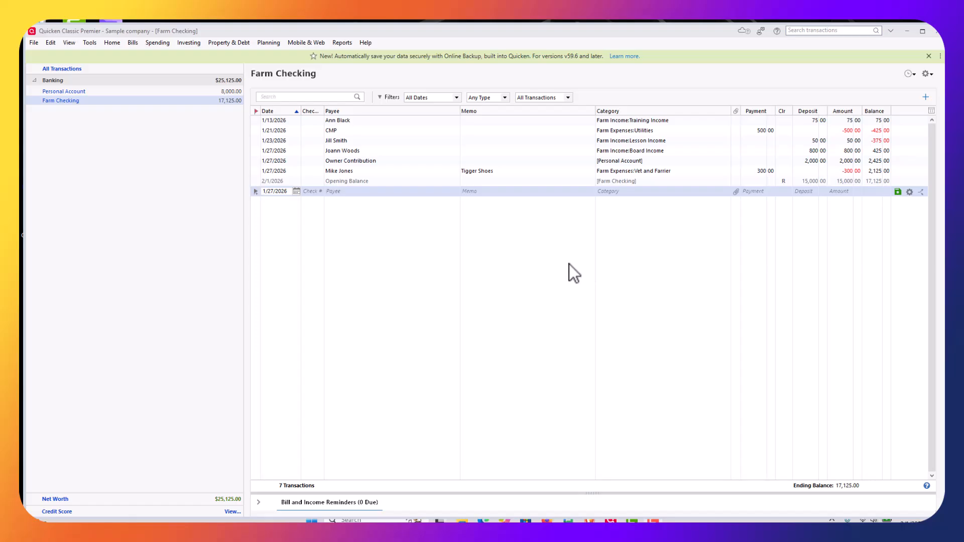
Step: Start adding an offline loan account named 2026 Kioti Tractor
click(92, 46)
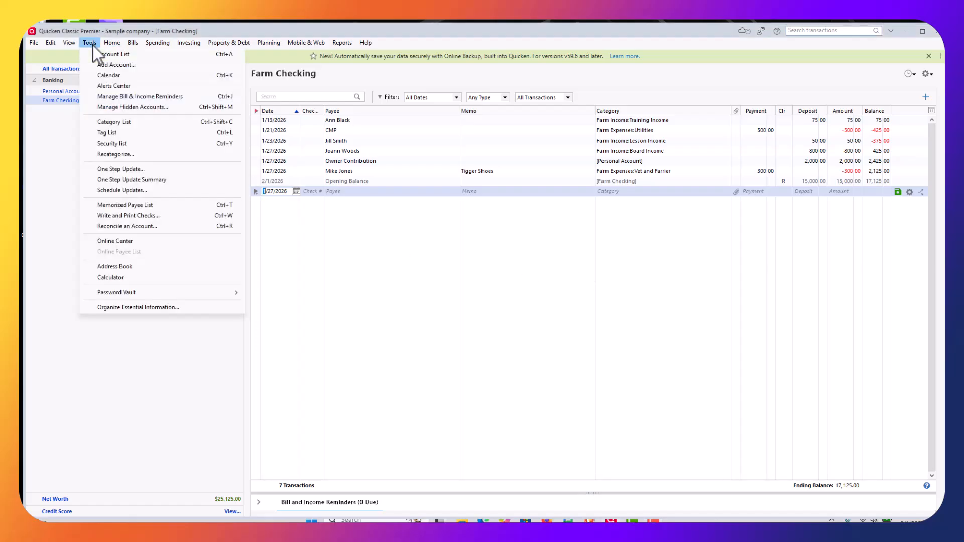
click(113, 65)
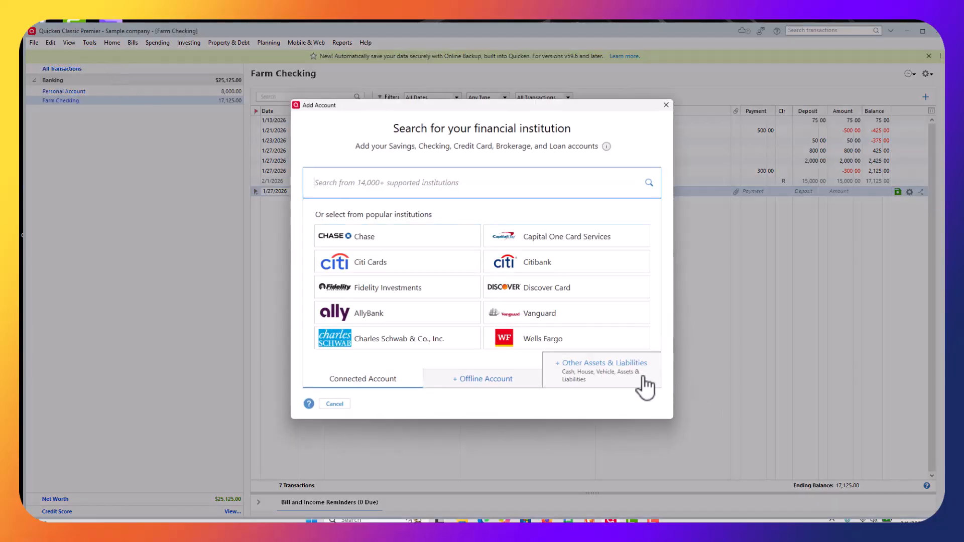
click(606, 379)
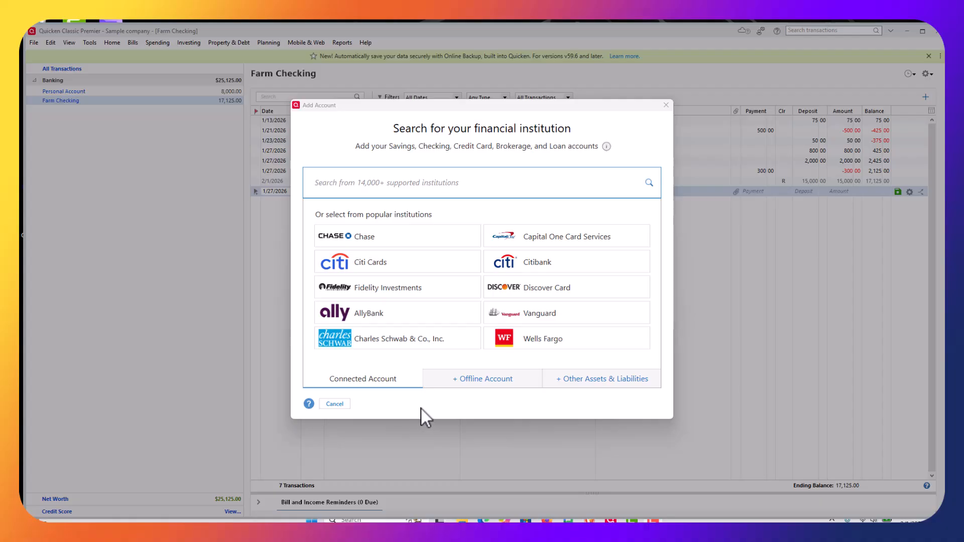
click(483, 382)
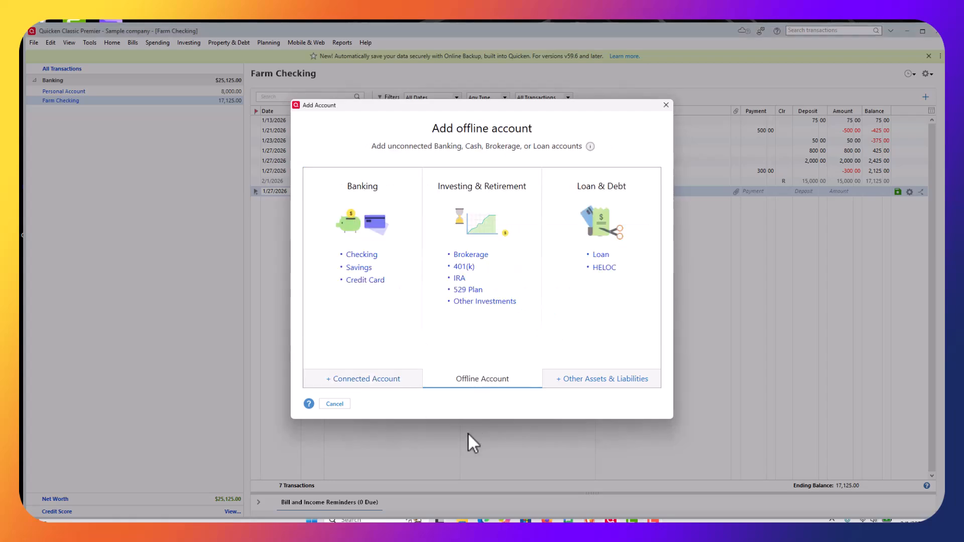
click(601, 255)
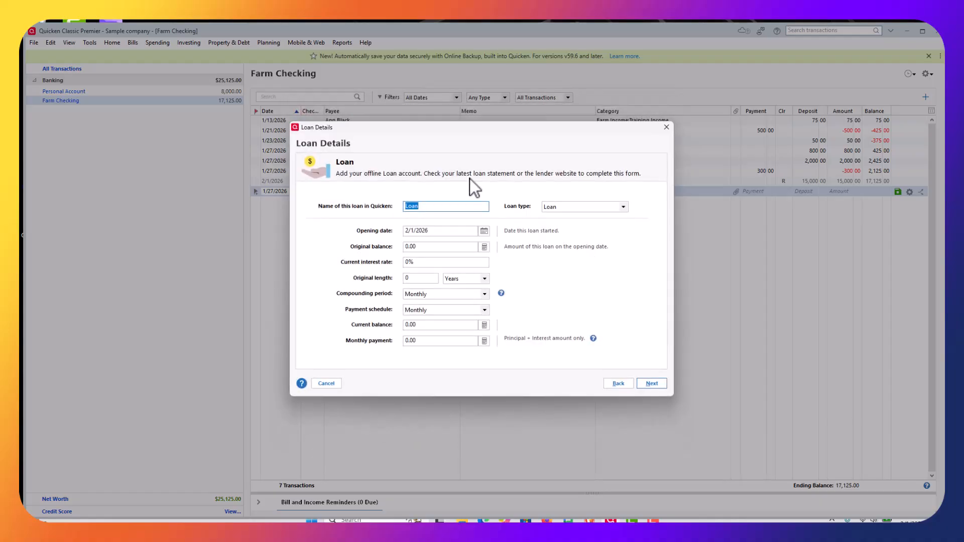
text(2026 Kioti Tractor)
Step: Set the loan's original balance to 25,000, interest rate to 3% and original length to 6 years, and continue to the payment details
click(449, 247)
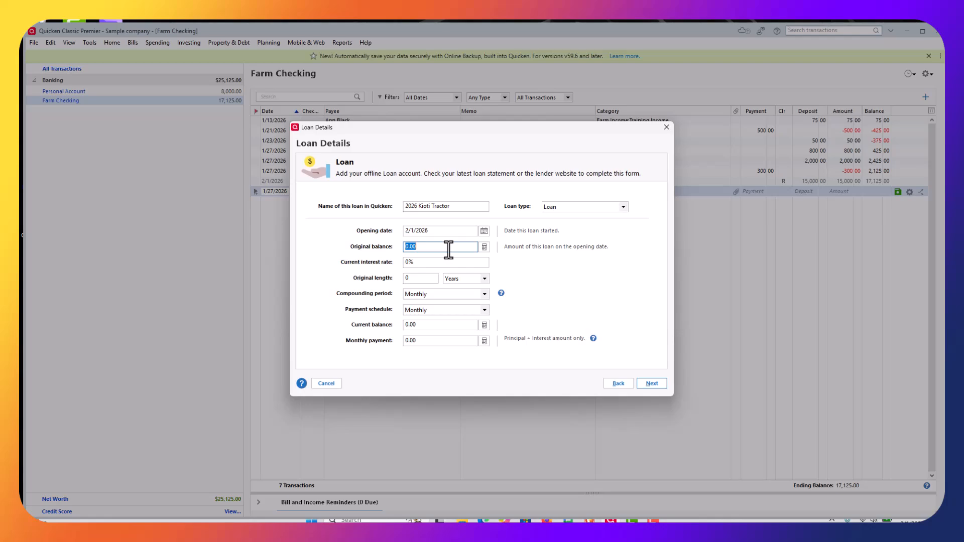
text(25,000)
key(Tab)
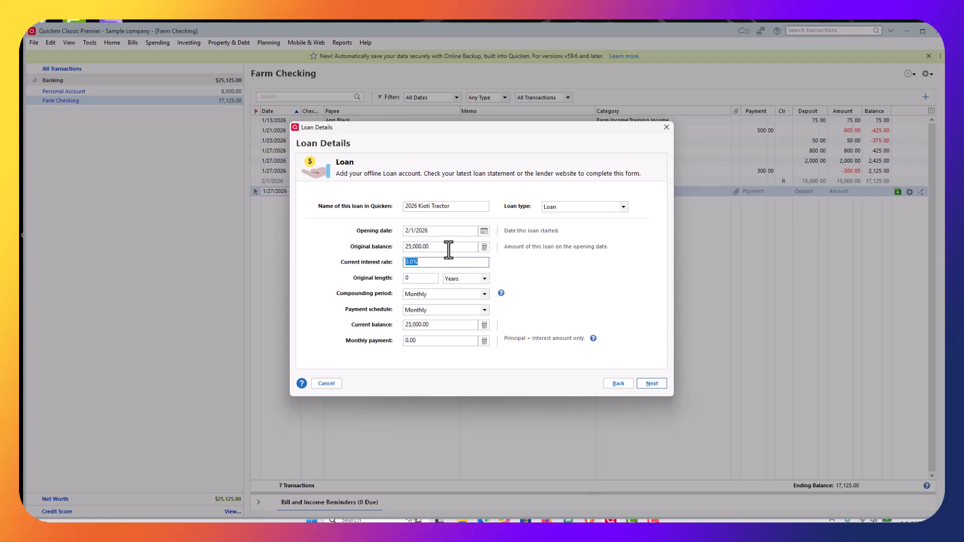
text(3)
key(Tab)
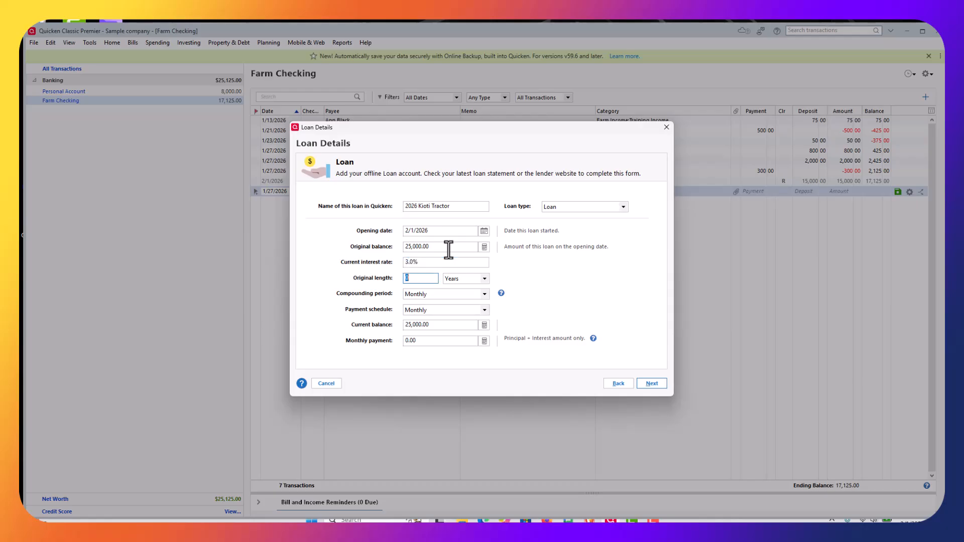
text(6)
key(Tab)
click(411, 262)
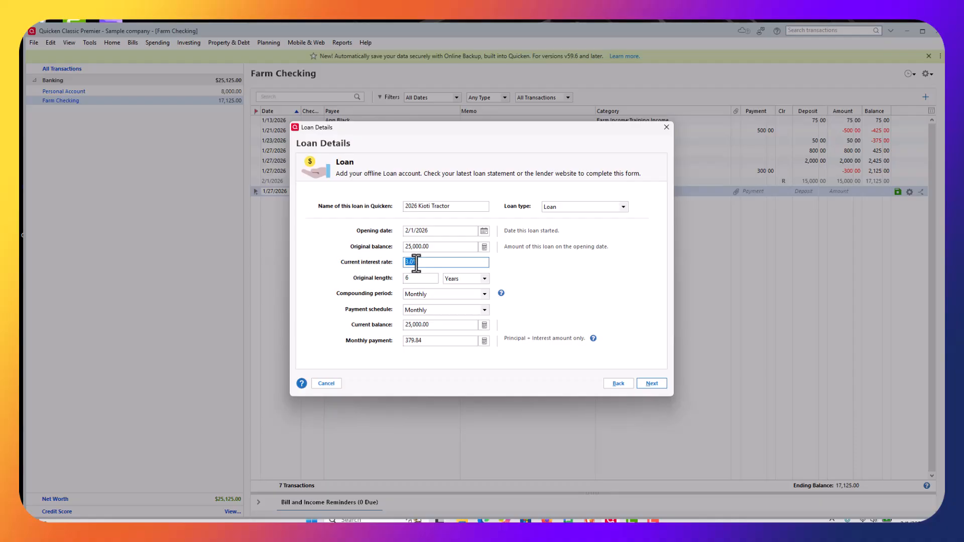
click(410, 261)
click(657, 385)
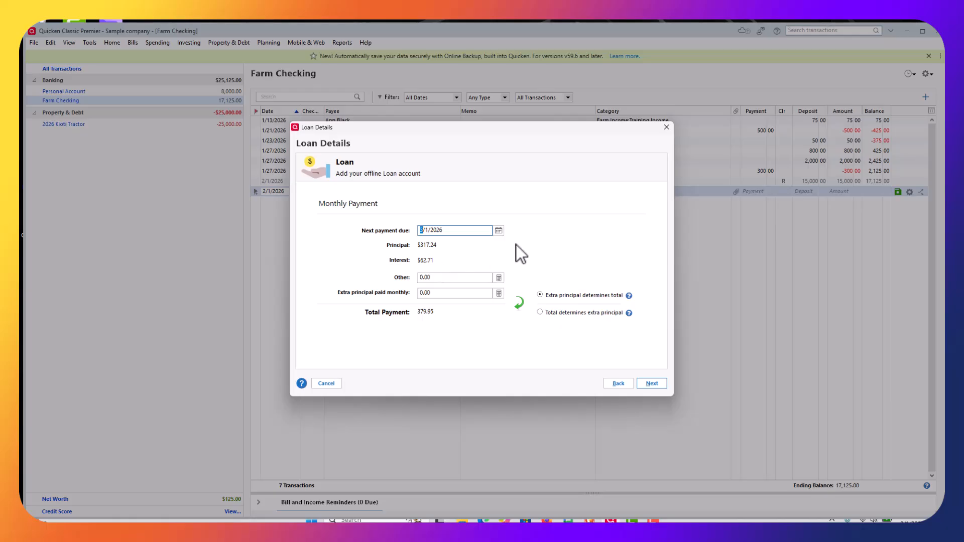
Step: Add 10.00 as the other amount in the monthly loan payment and continue to the loan reminder
click(454, 279)
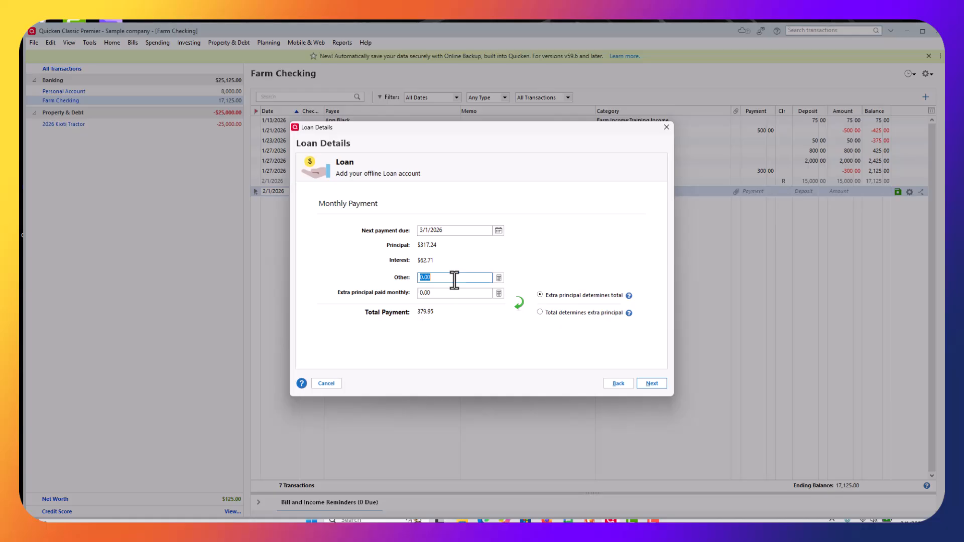
text(10.00)
click(652, 384)
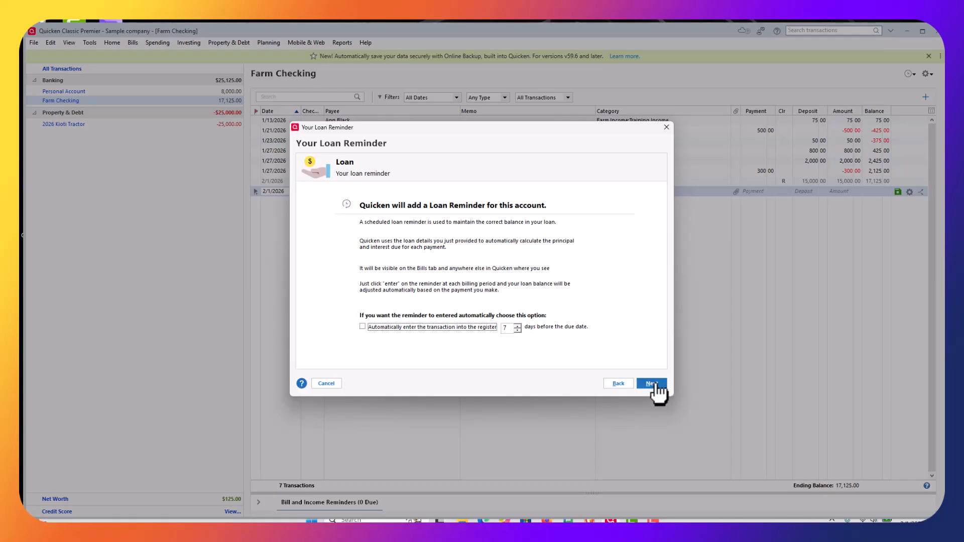
Step: Have the loan reminder entered automatically into the register 3 days before the due date
click(362, 326)
click(517, 330)
click(518, 330)
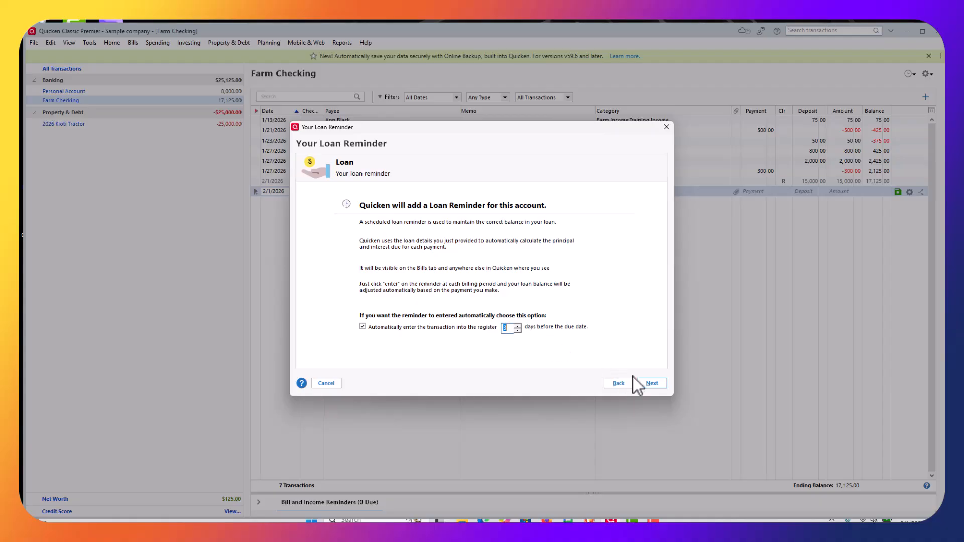
click(652, 384)
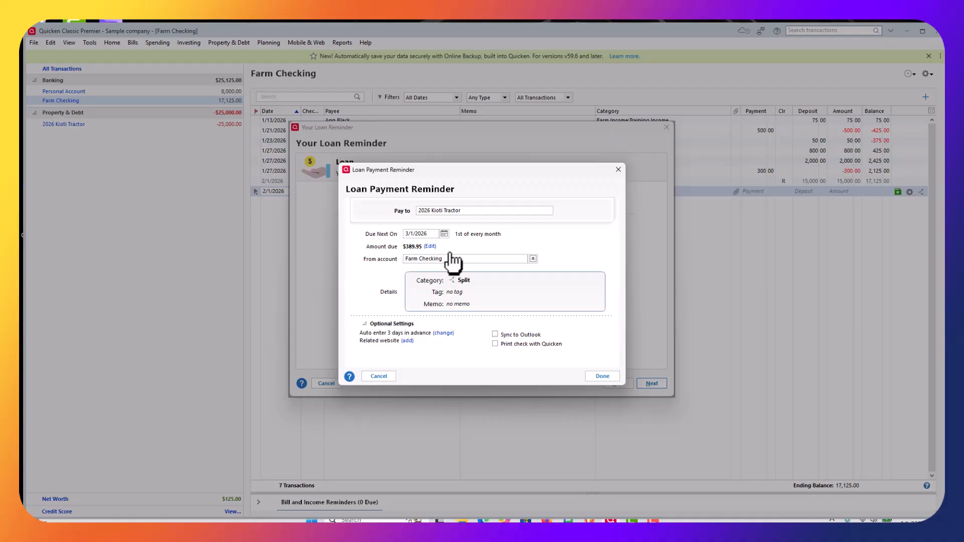
Step: Change the category of the 10.00 split line in the loan payment reminder to Auto Insurance and save the reminder
click(466, 287)
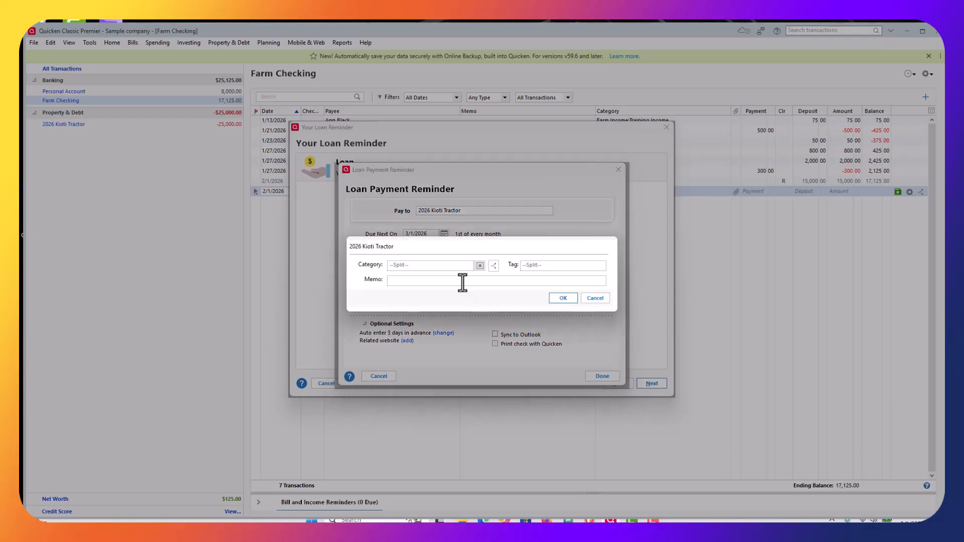
click(494, 266)
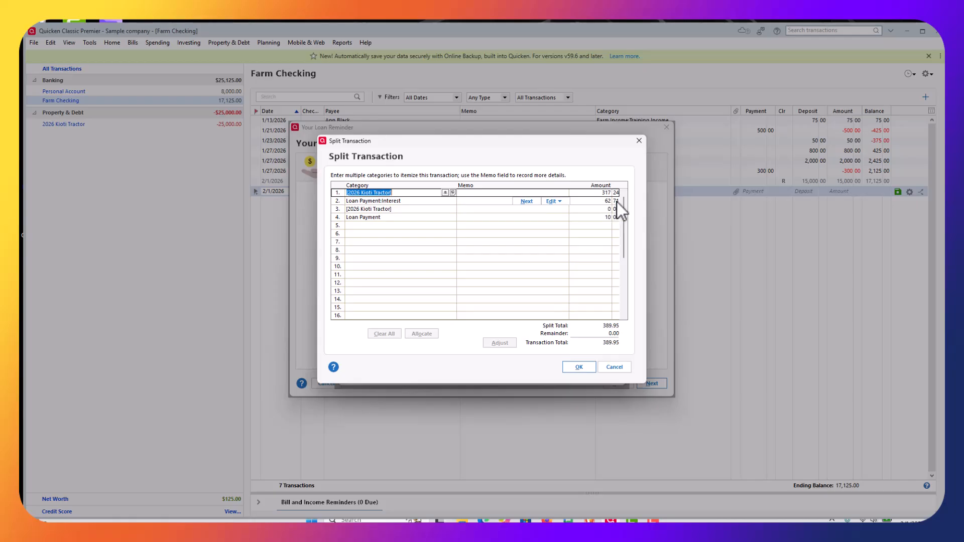
click(380, 219)
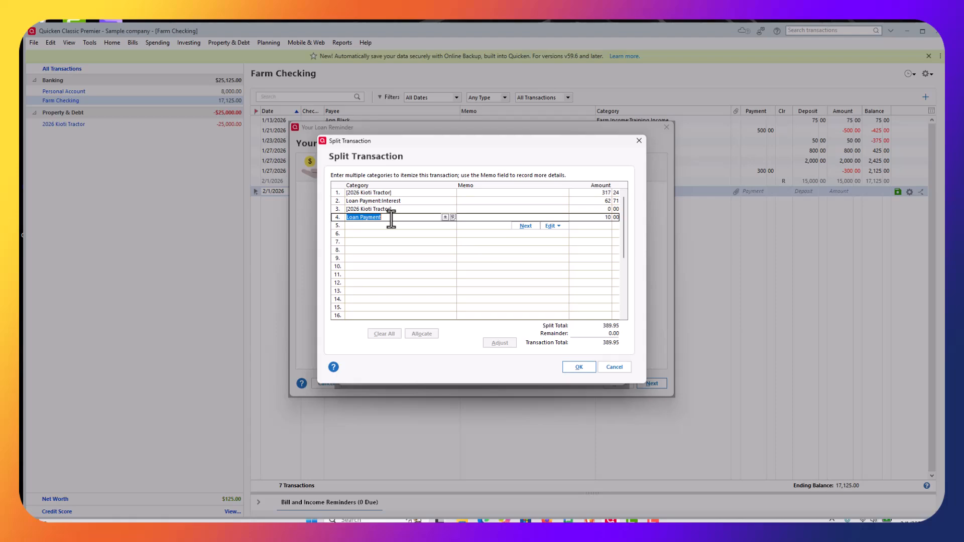
text(Insu)
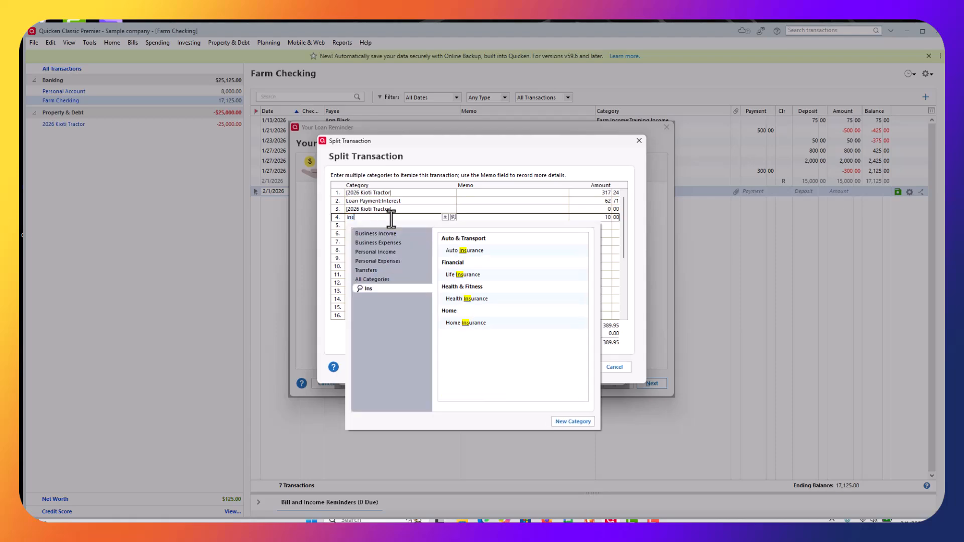
click(479, 251)
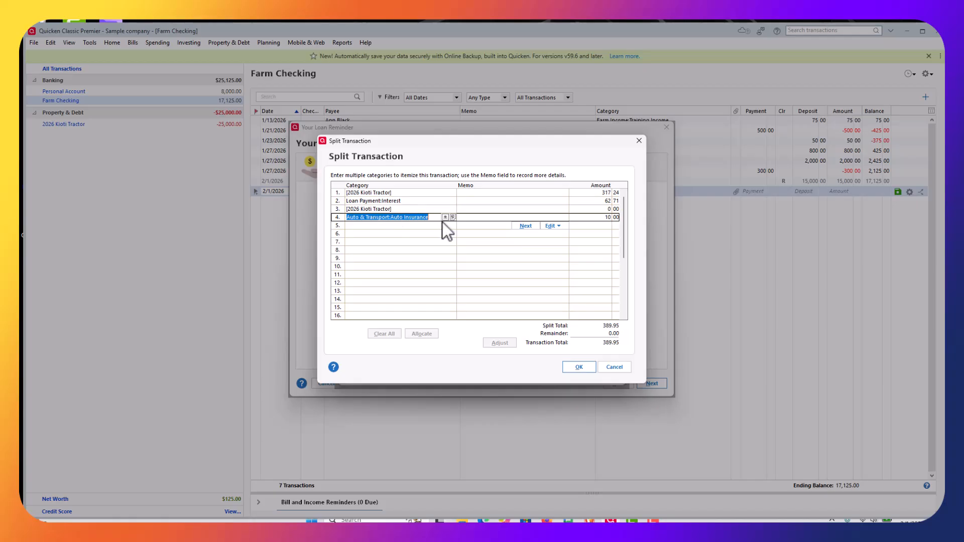
click(578, 368)
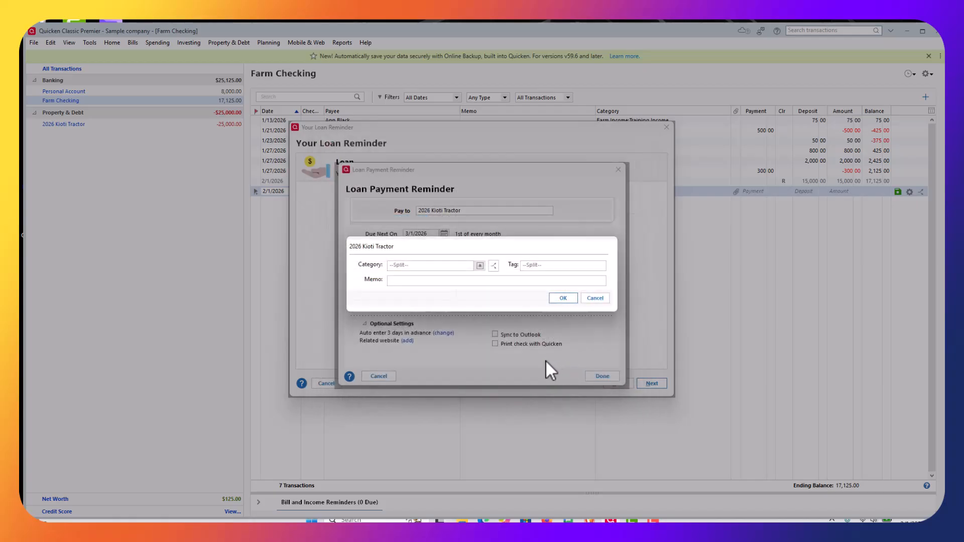
click(562, 298)
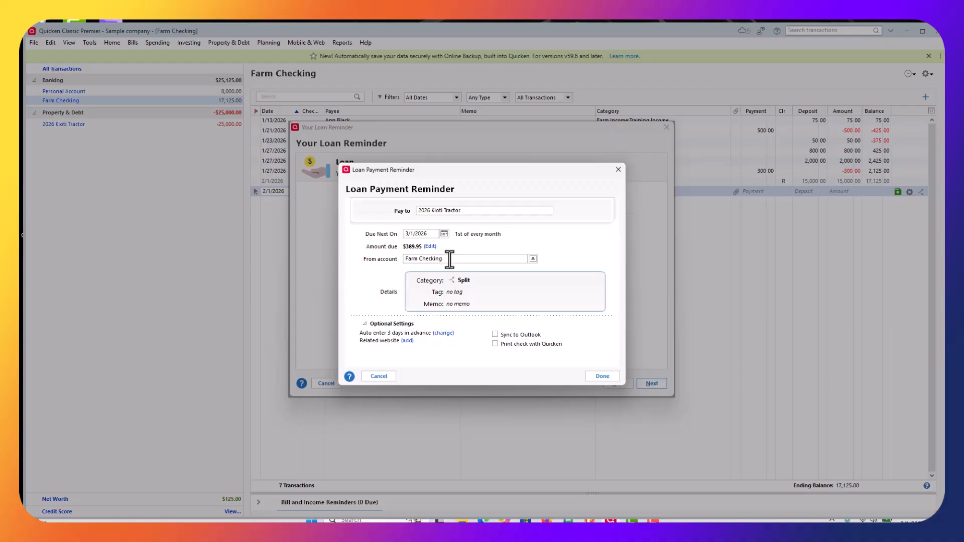
click(605, 377)
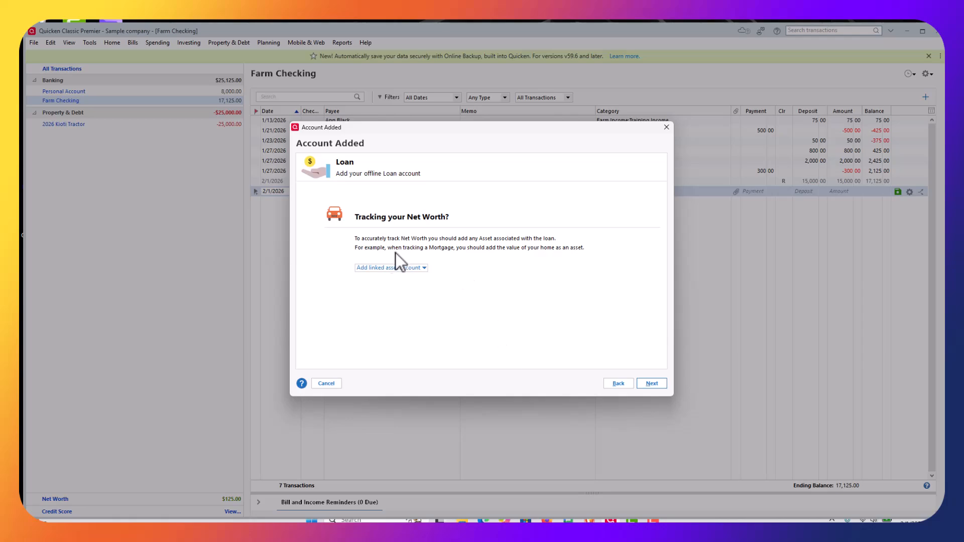
Step: Add a linked asset account of type Other named 2026 Kioti Tractor Asset
click(395, 270)
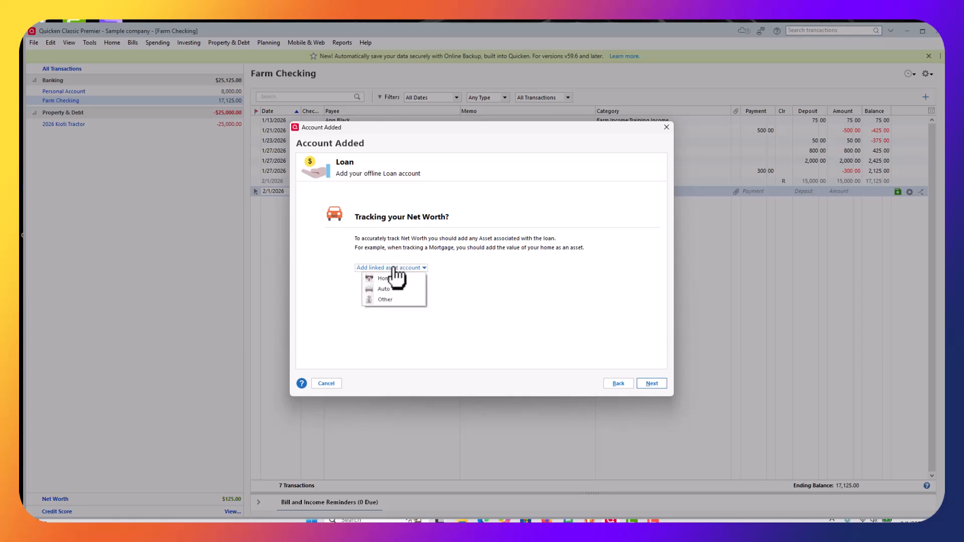
click(385, 300)
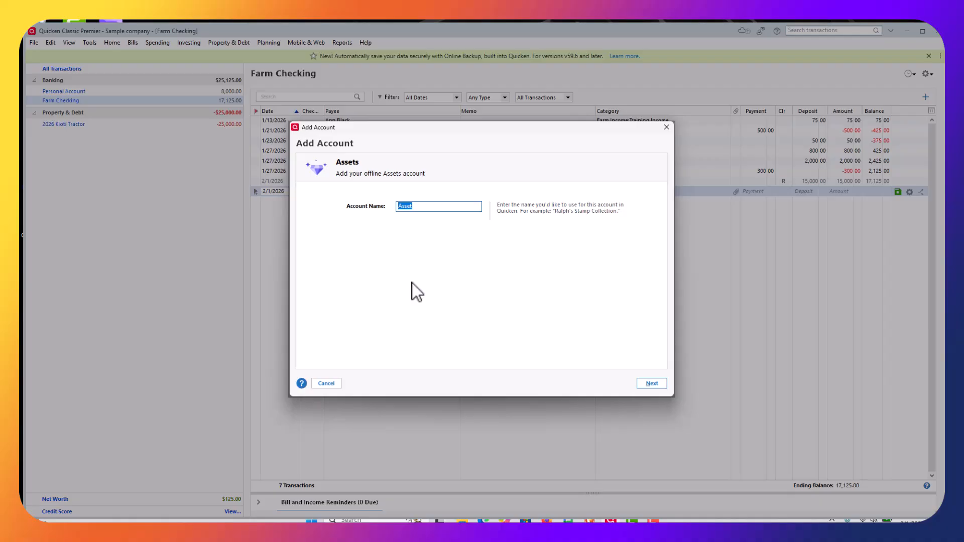
text(2026 Kioti Tractor Asset)
click(652, 383)
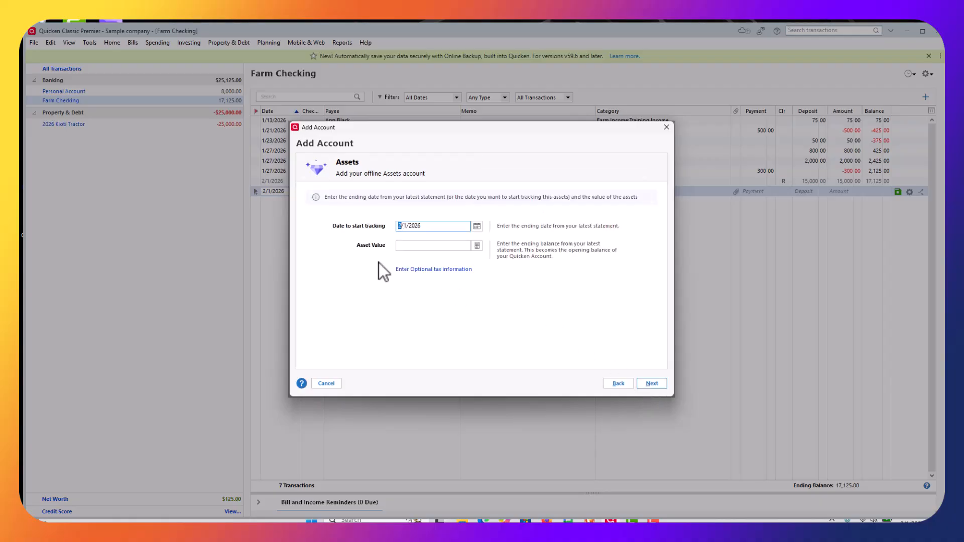
Step: Set the asset value to 25,000.00 and finish adding the asset and loan accounts
click(411, 244)
text(3)
key(BackSpace)
key(BackSpace)
key(BackSpace)
key(BackSpace)
text(2500.00)
click(657, 385)
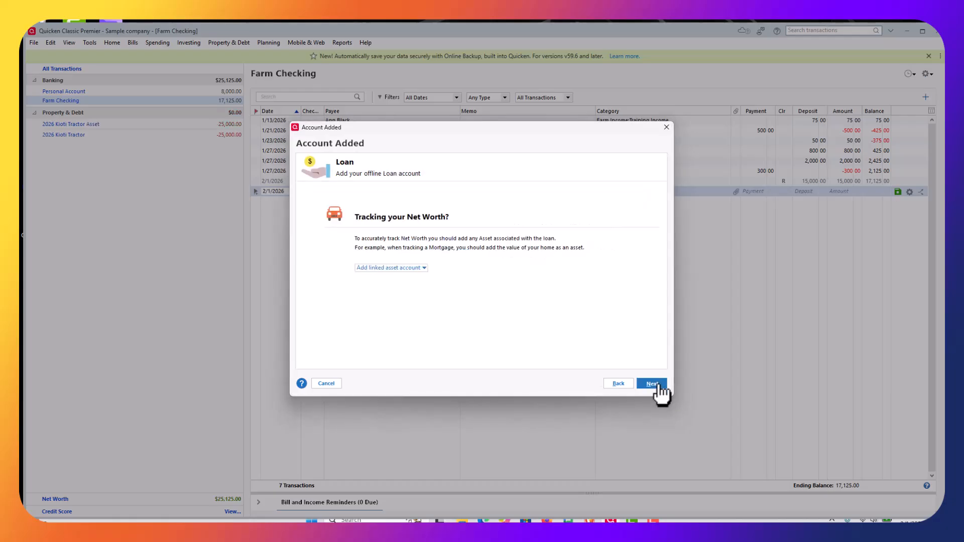
click(657, 385)
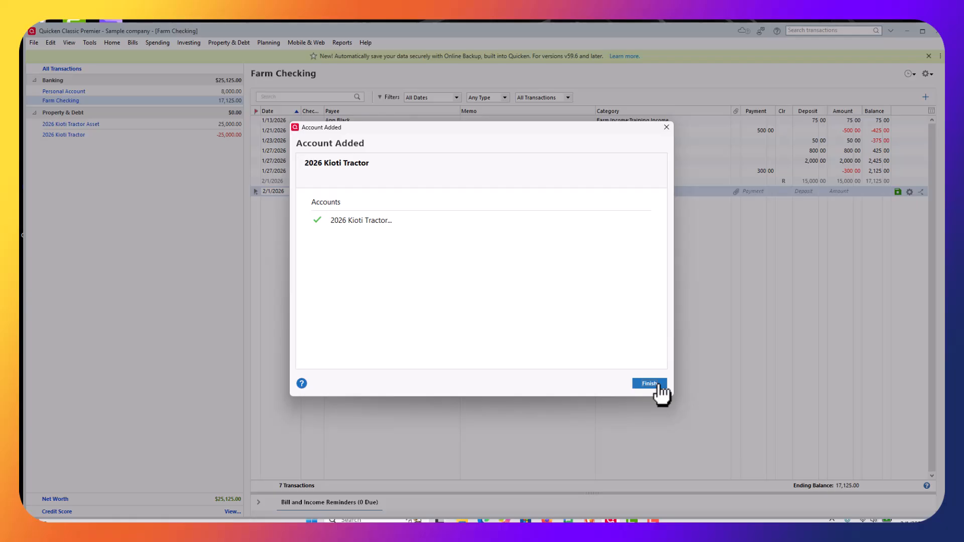
click(658, 384)
click(651, 385)
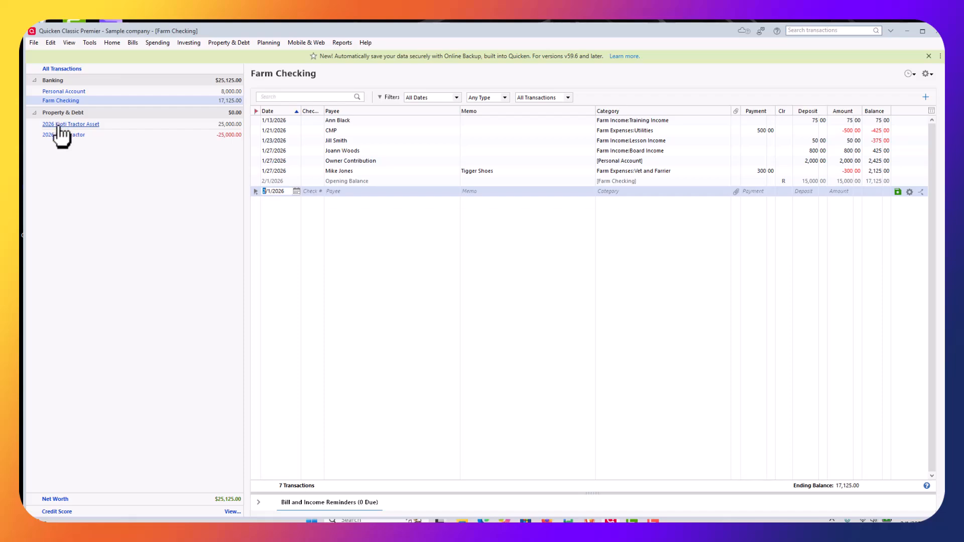
Step: Start a new Farm Checking transaction dated 2/1/2026 with the payee Kioti Tractor Dealer
click(61, 100)
click(371, 190)
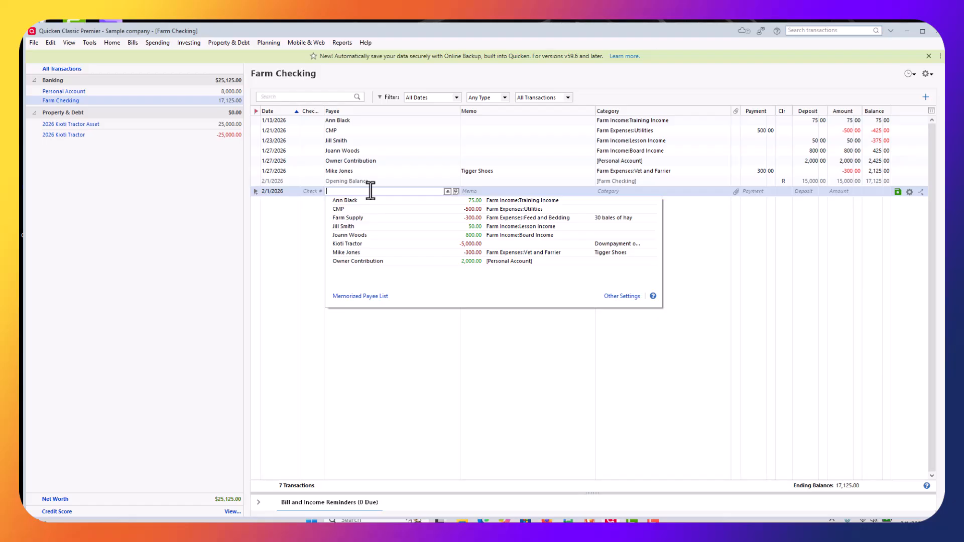
text(Kio)
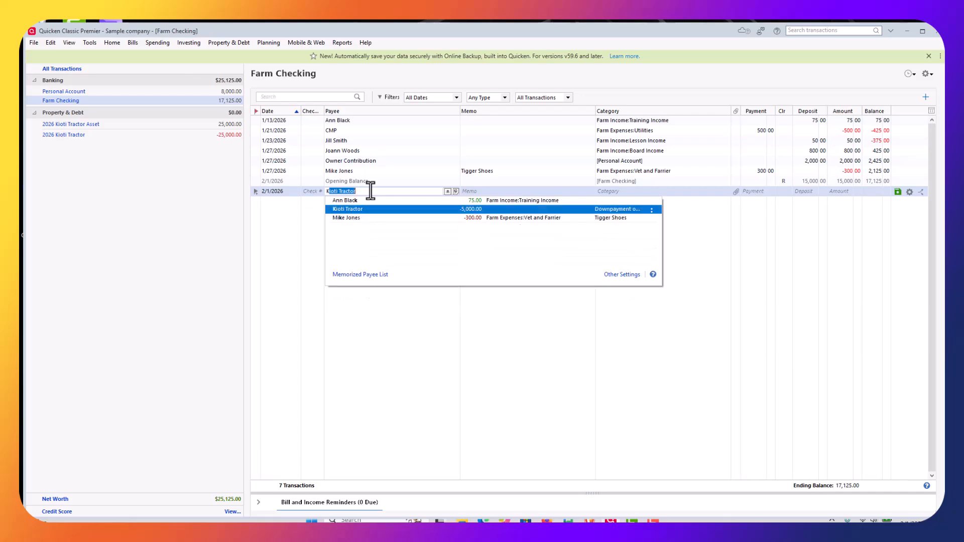
text(ti Tractor)
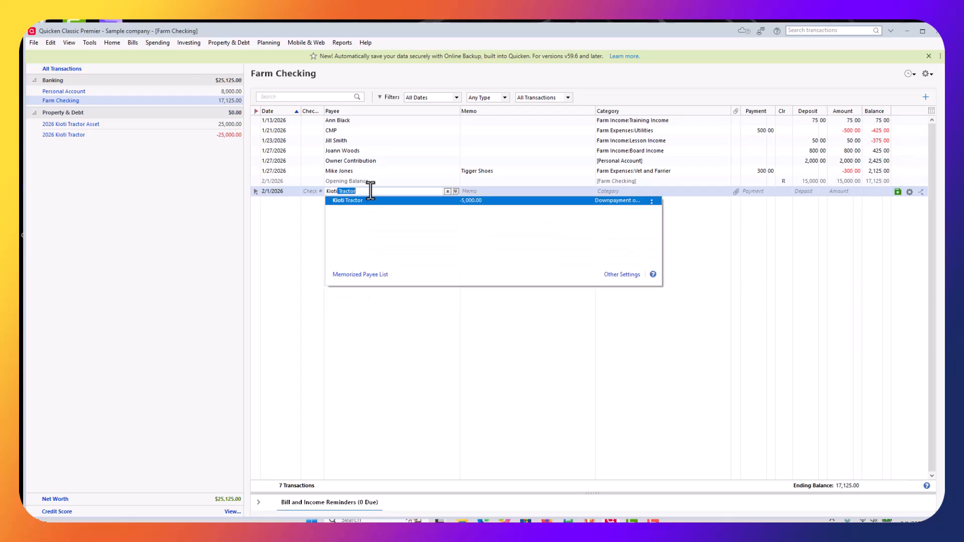
text( Deal)
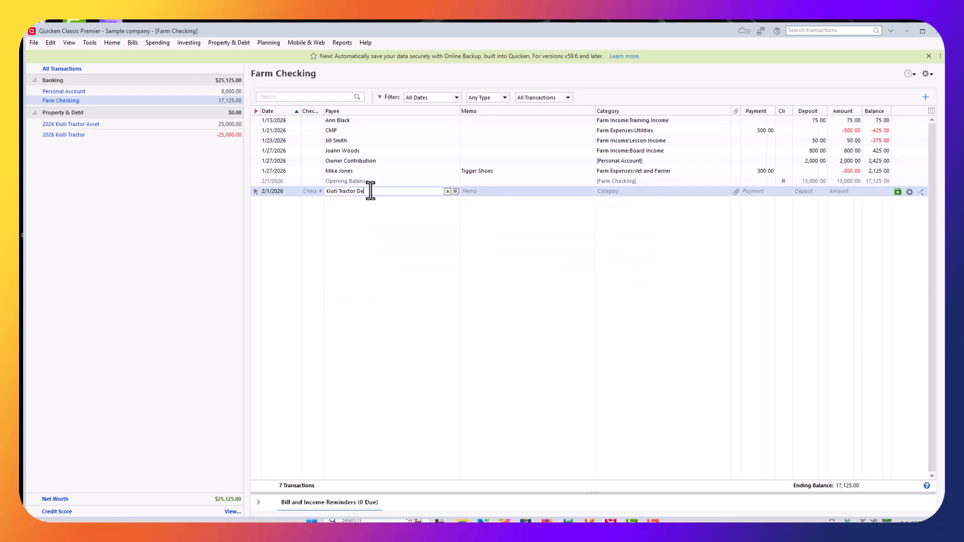
key(Tab)
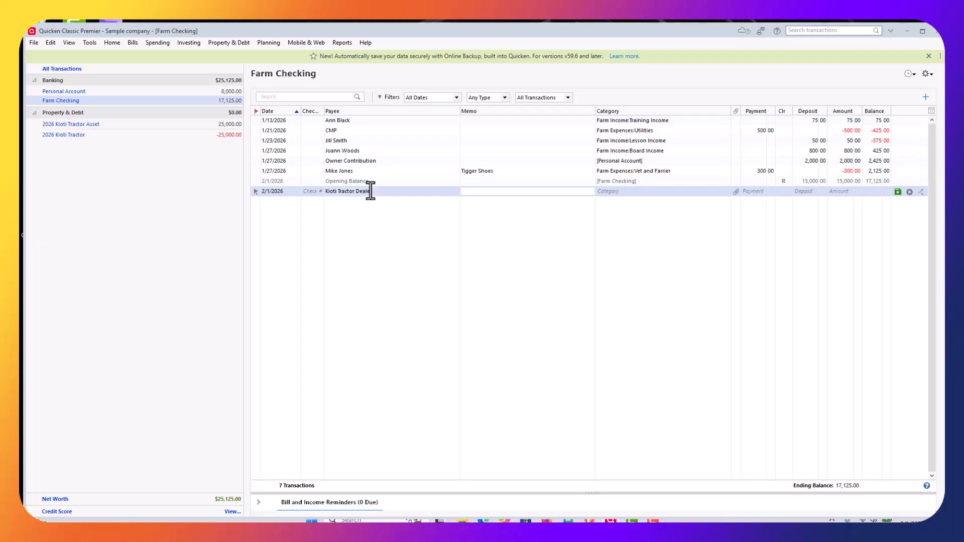
key(Tab)
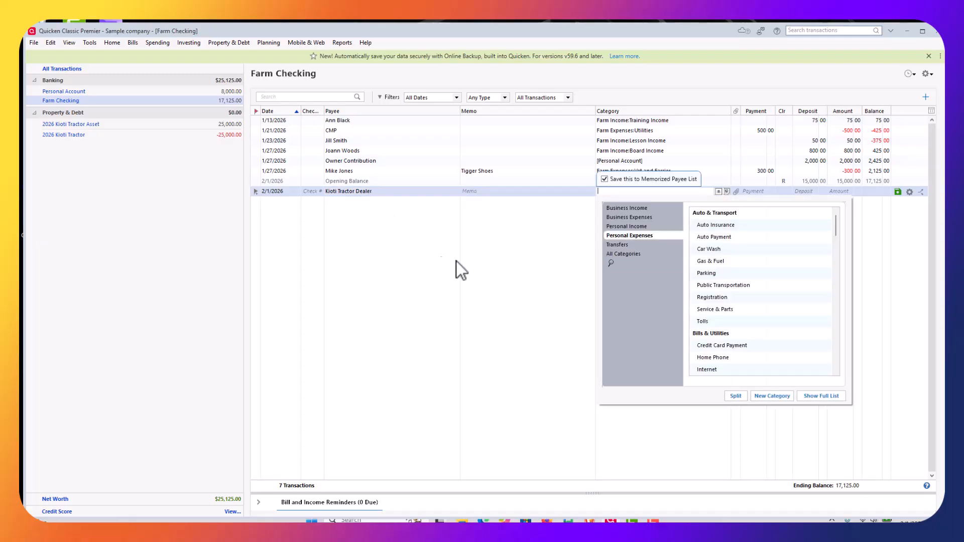
Step: Categorize the dealer transaction as a transfer to [2026 Kioti Tractor Asset], set its payment to 5,000.00 and save it
click(613, 246)
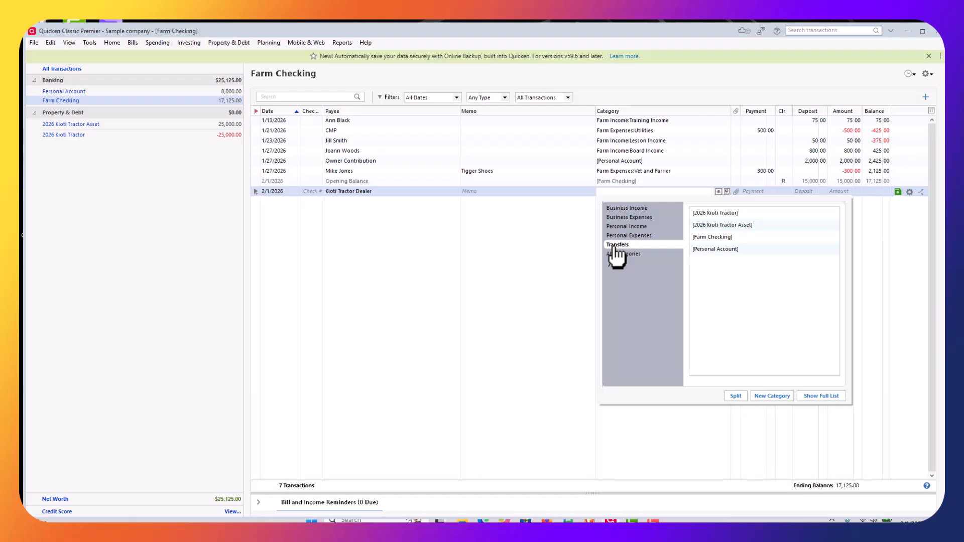
click(727, 227)
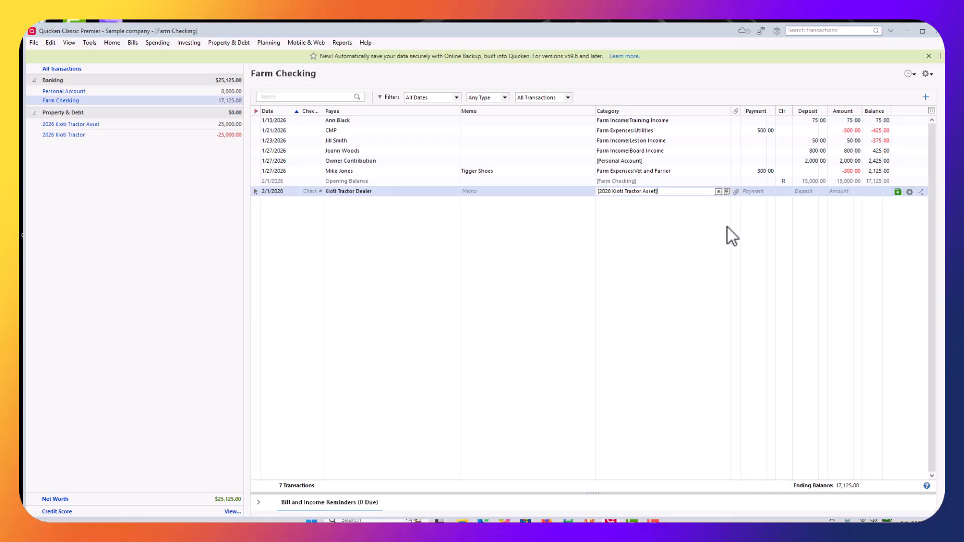
key(Tab)
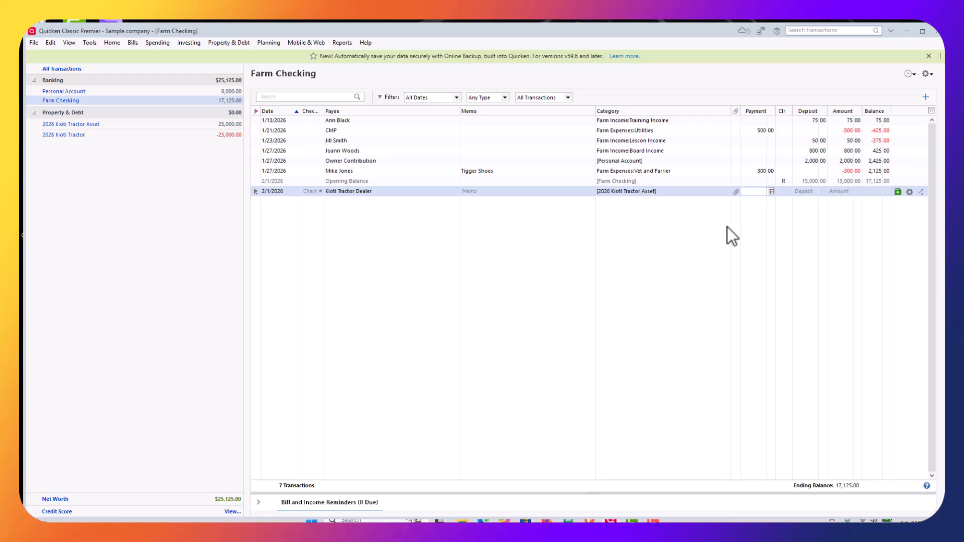
text(5000.00)
key(Tab)
click(898, 191)
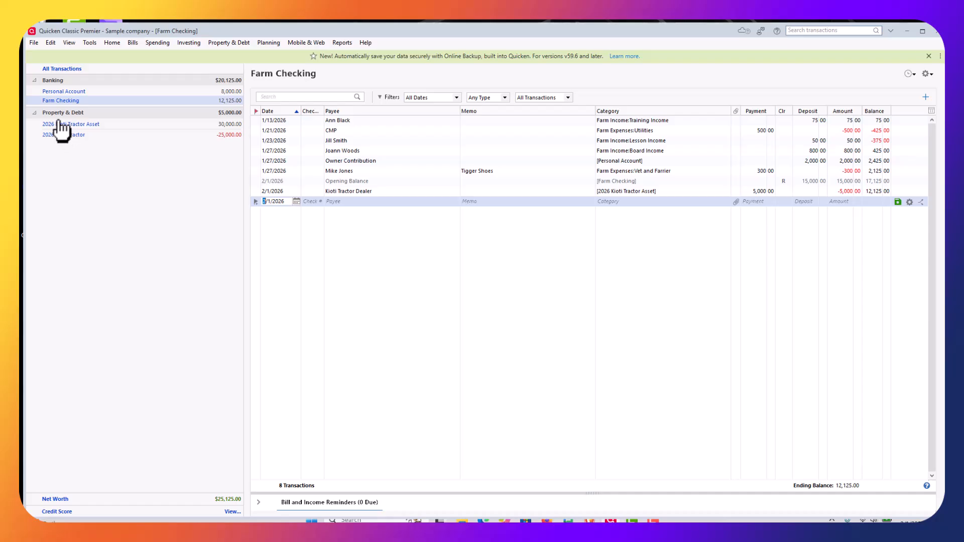
Step: Open the 2026 Kioti Tractor Asset register and start a new category named Depreciation Expense
click(58, 124)
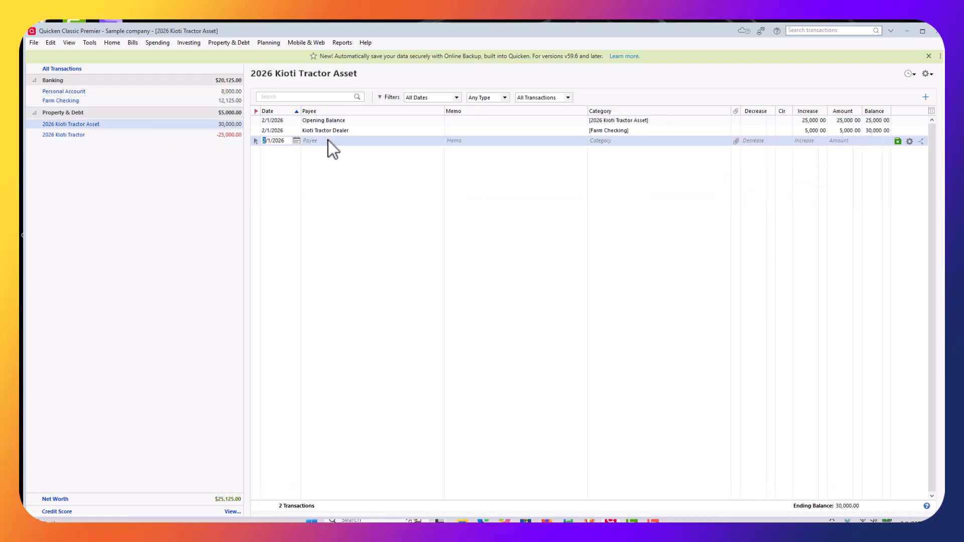
click(89, 44)
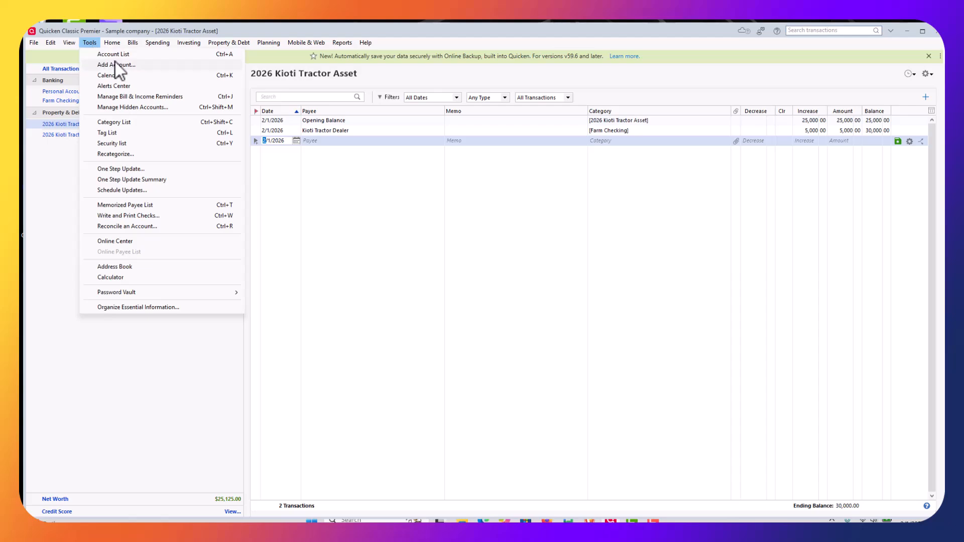
click(125, 122)
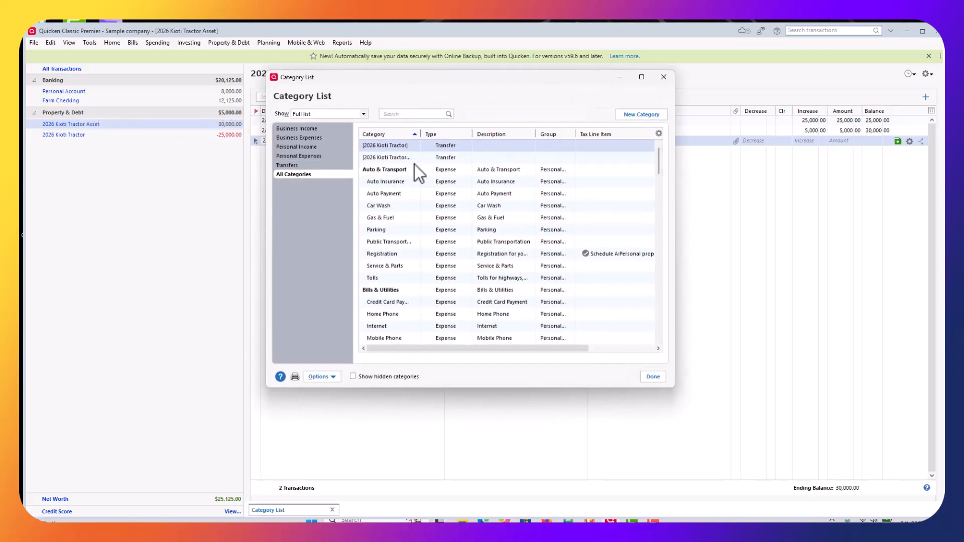
click(637, 116)
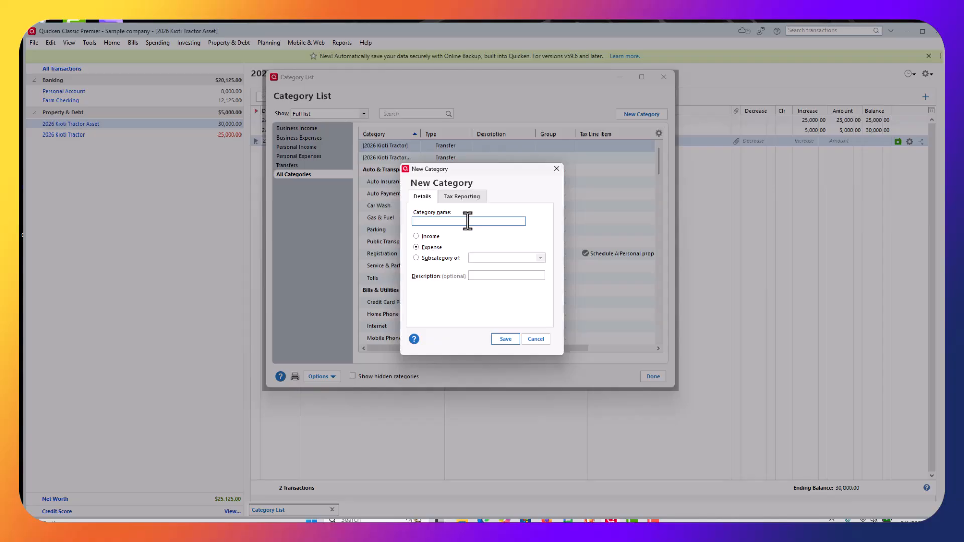
text(Depreciation Expense)
Step: Make Depreciation Expense a subcategory of Farm Expenses, save it and close the category list
click(416, 258)
click(529, 260)
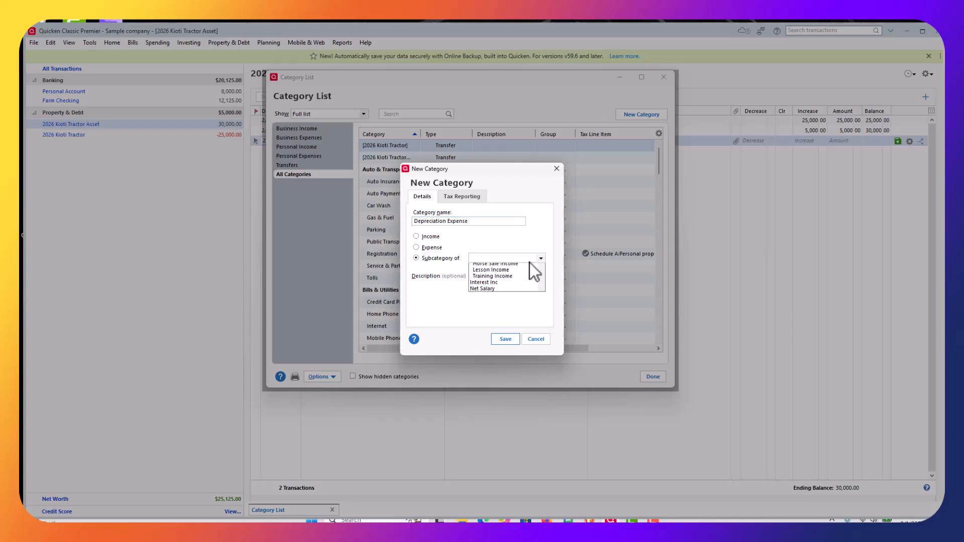
scroll(522, 292, down, 10)
scroll(522, 290, down, 3)
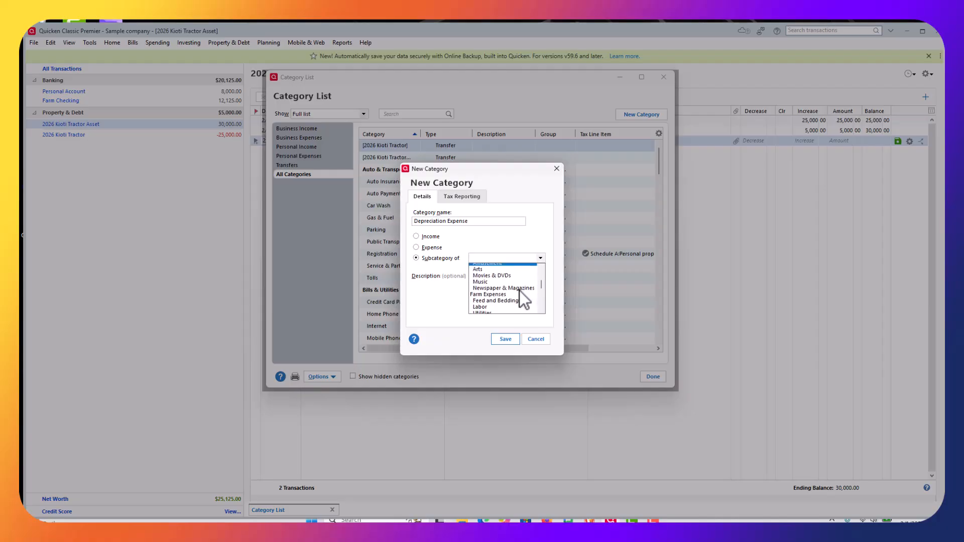
click(505, 284)
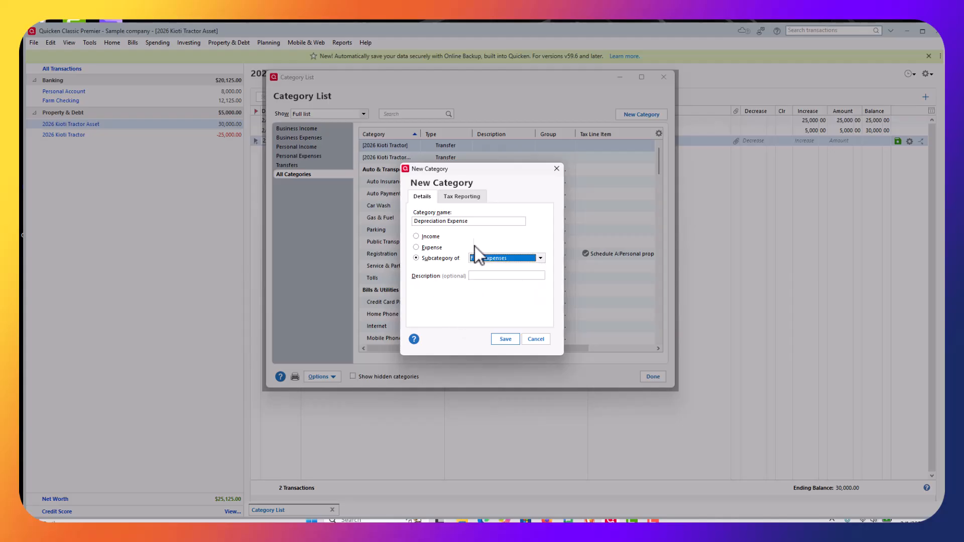
click(470, 208)
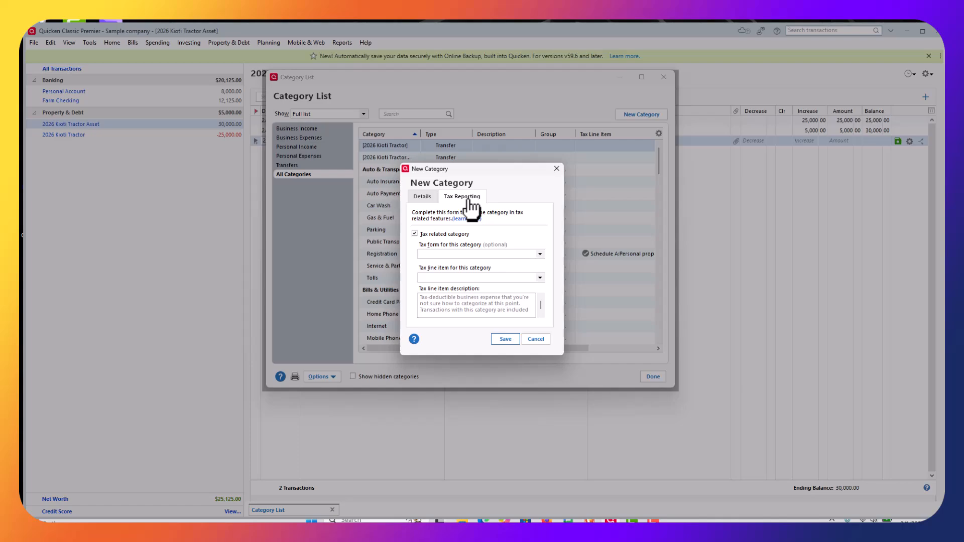
click(427, 197)
click(502, 340)
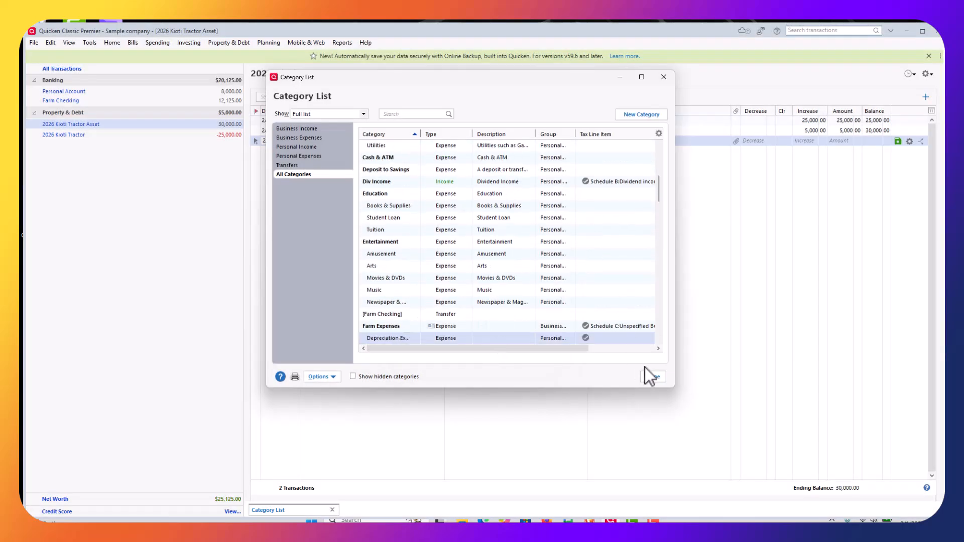
click(652, 377)
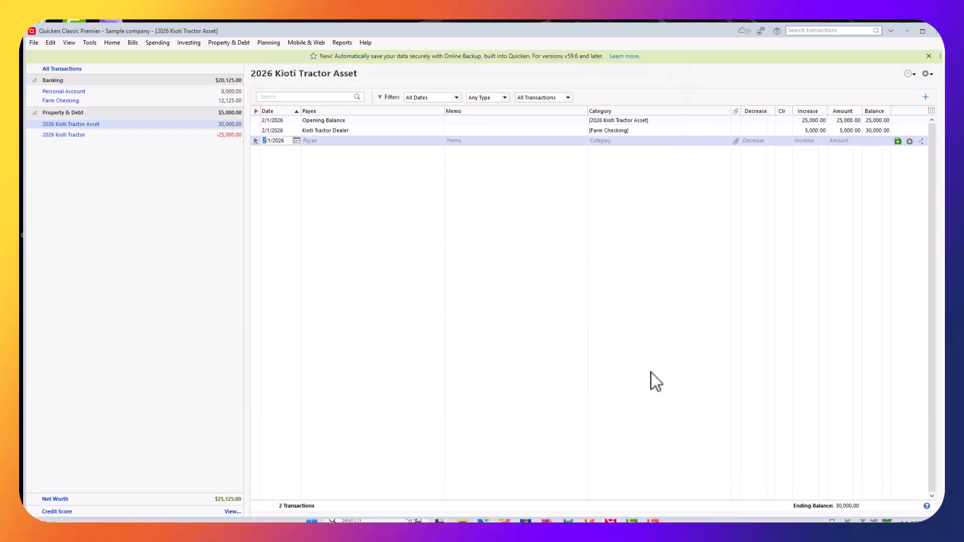
Step: Enter a 2/1/2026 transaction in the tractor asset register with payee Depreciation, category Farm Expenses:Depreciation Expense and a decrease of 5,000.00
click(323, 139)
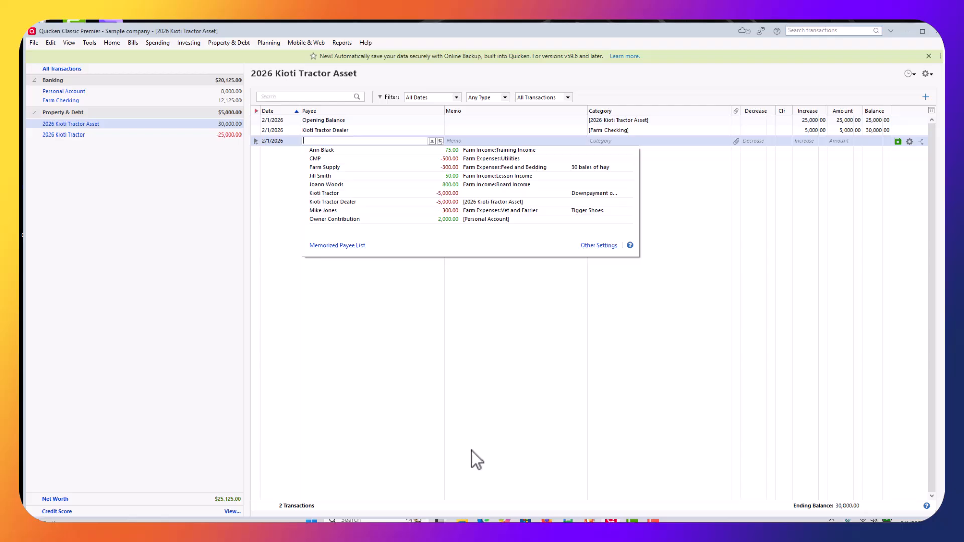
text(Depreciation)
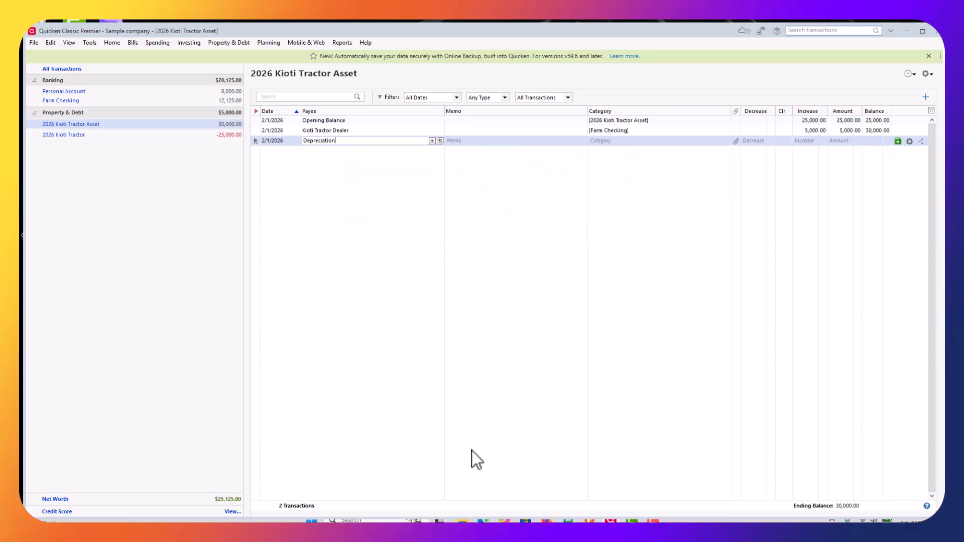
key(Tab)
key(Tab)
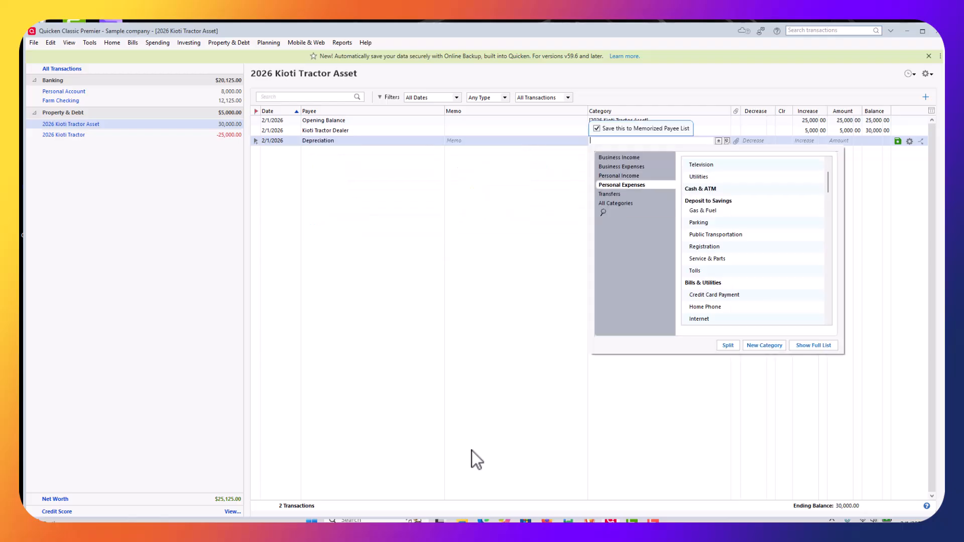
text(Depreciation Expense)
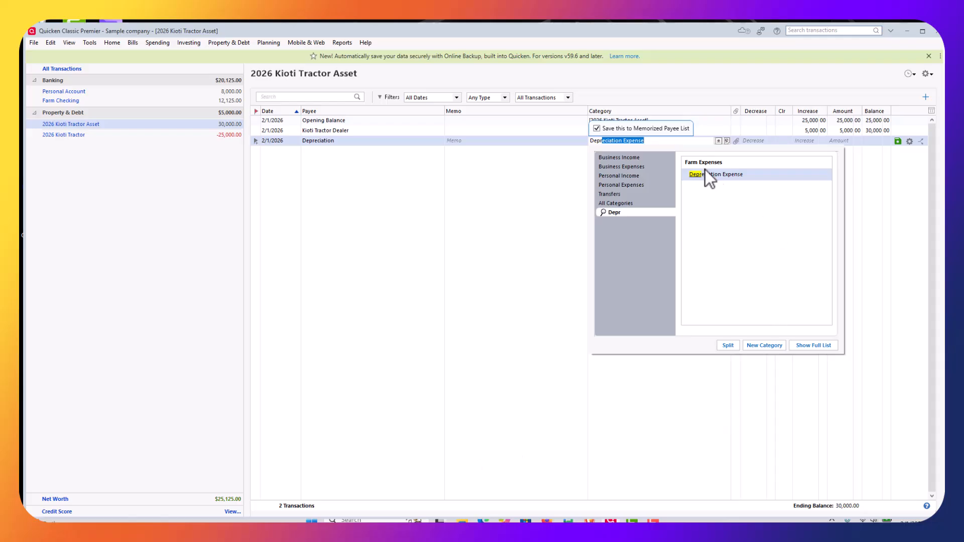
click(721, 177)
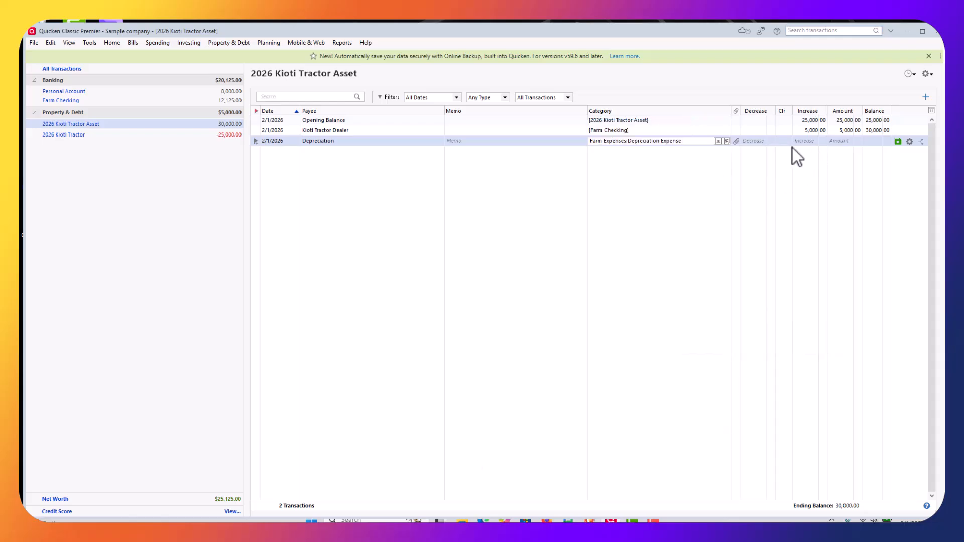
click(757, 140)
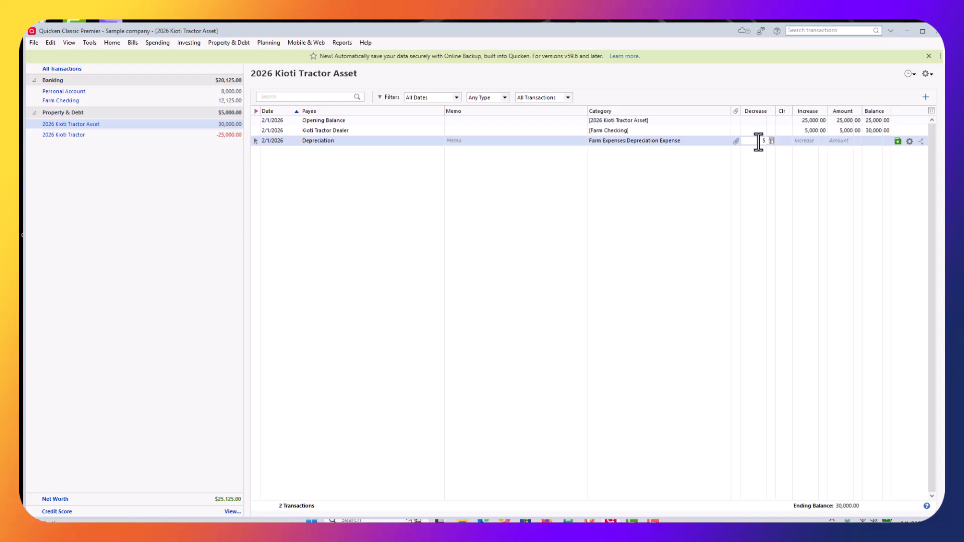
text(5000.)
click(898, 141)
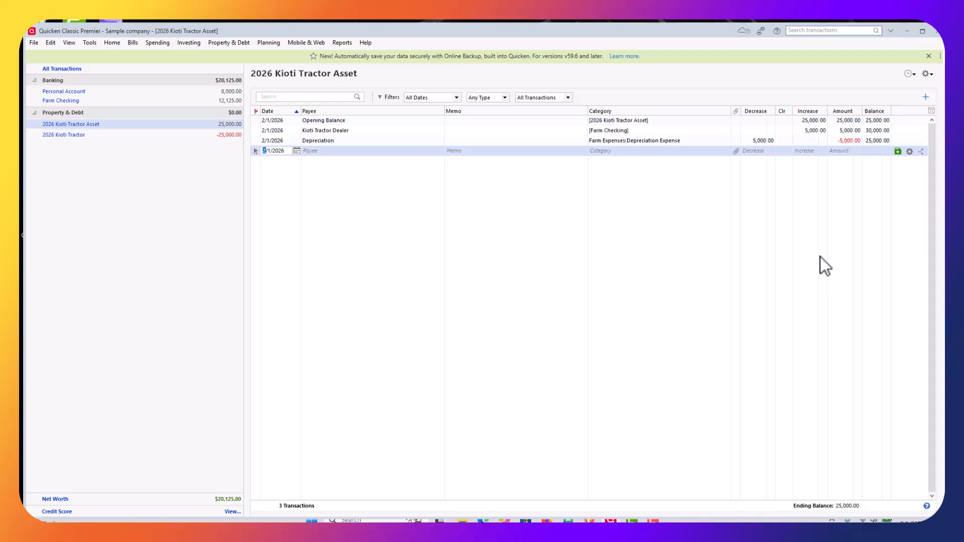
Step: Delete the Depreciation transaction from the tractor asset register
click(768, 142)
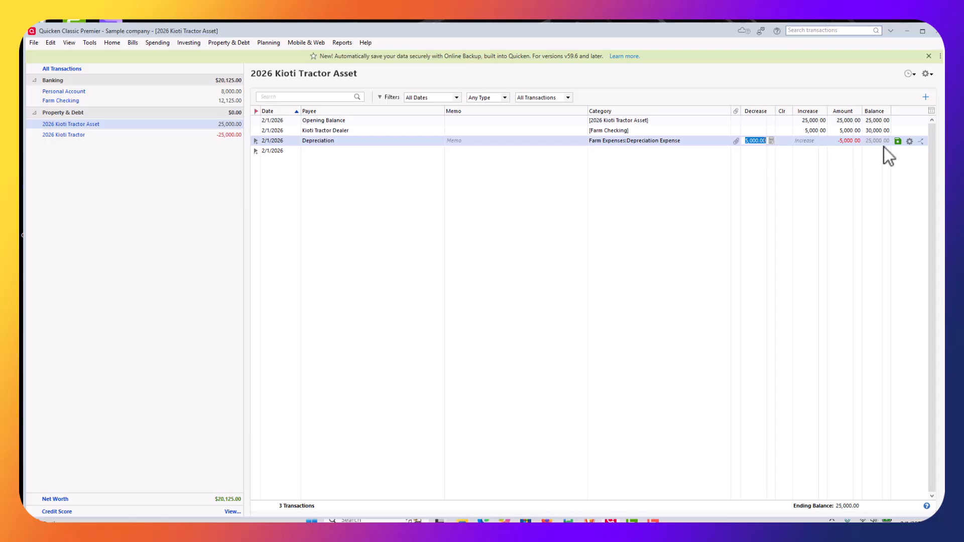
click(909, 143)
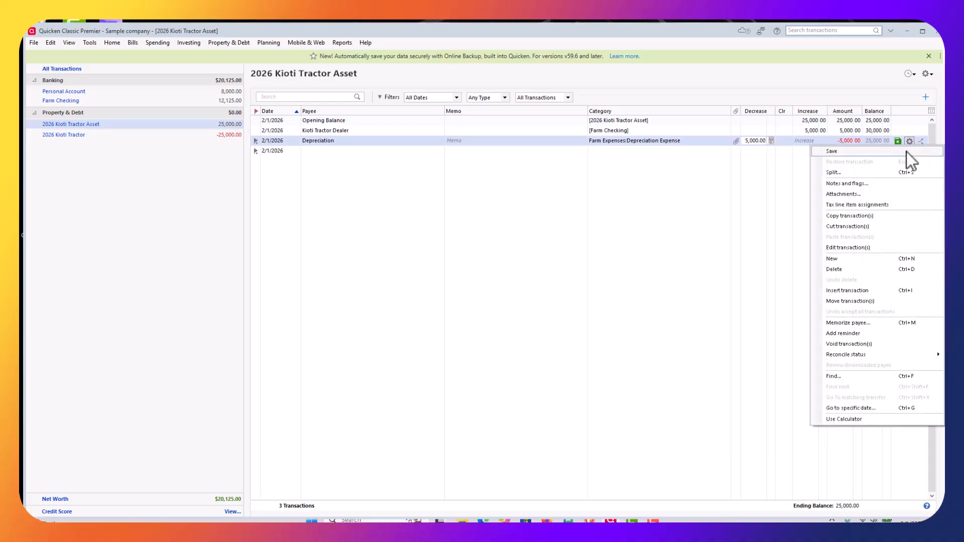
click(736, 243)
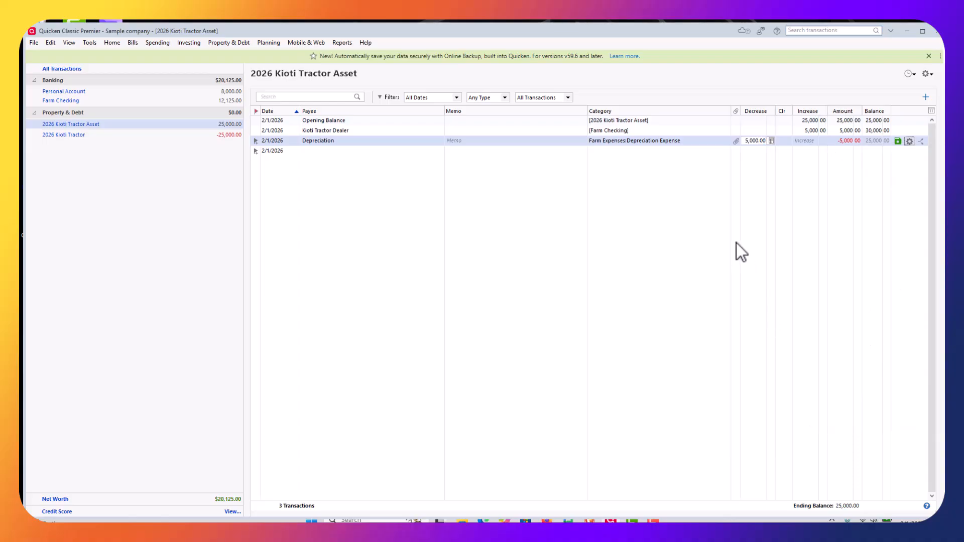
click(910, 142)
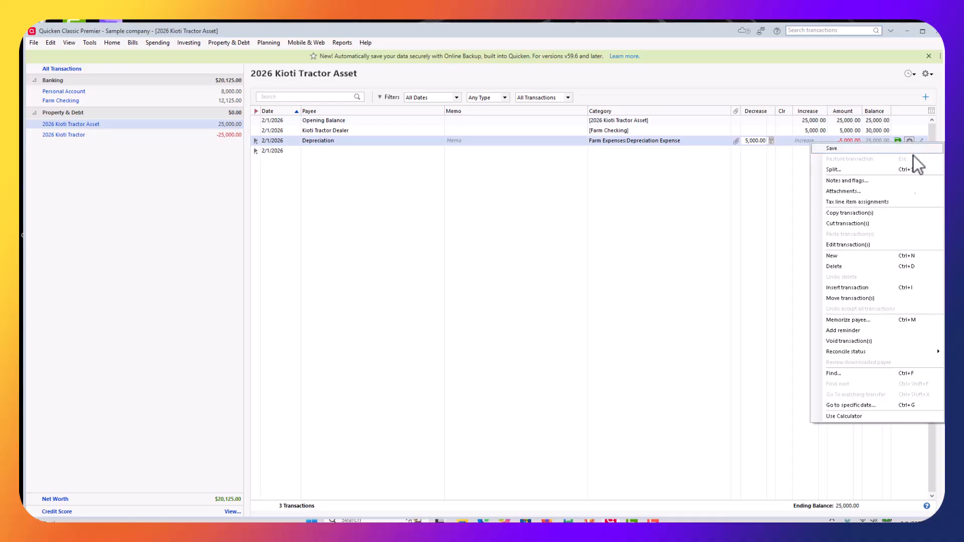
click(883, 257)
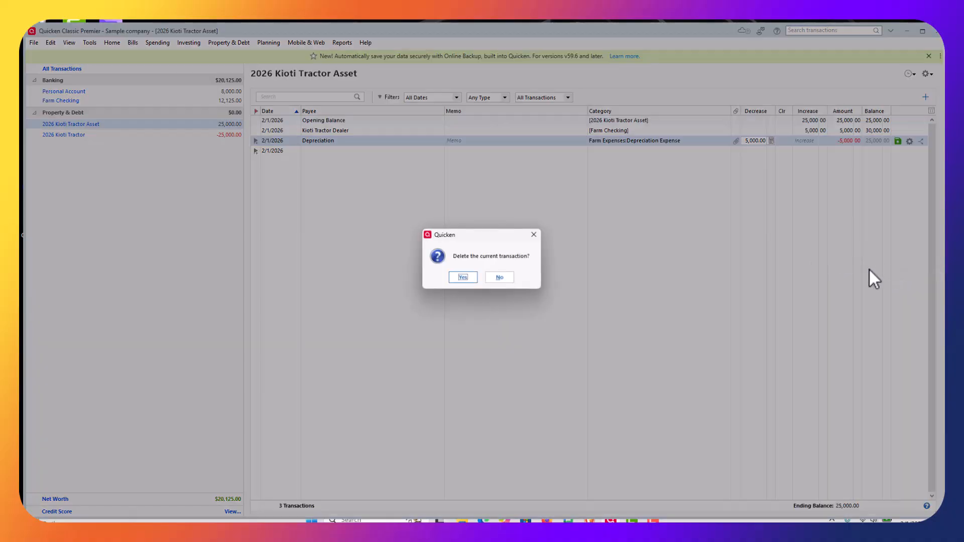
click(464, 278)
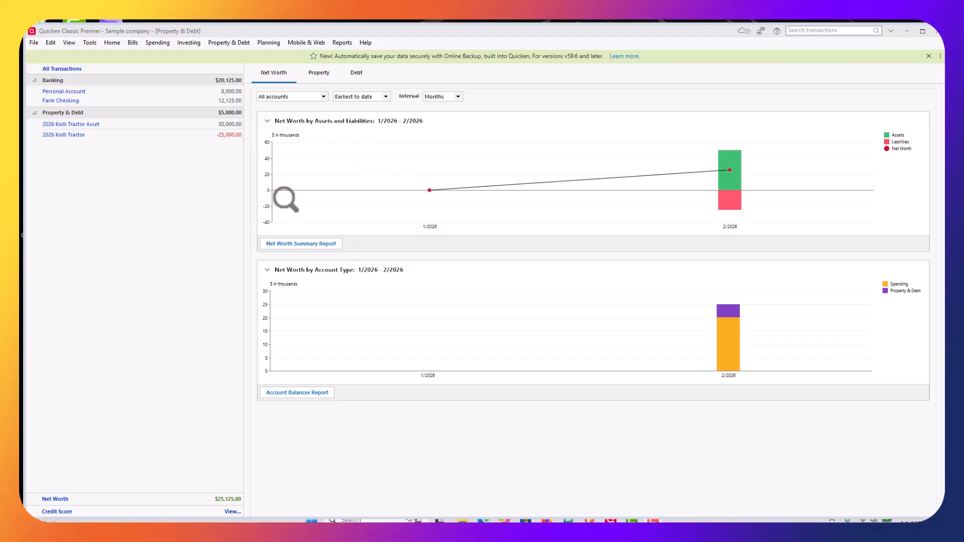
Step: Open the Account Balances report from the net worth and balances reports
click(345, 43)
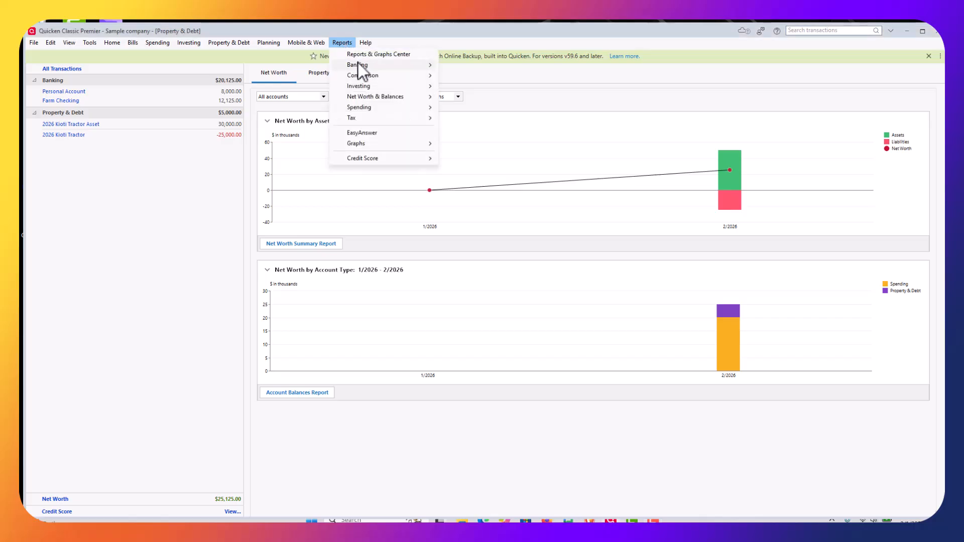
mouse_move(393, 98)
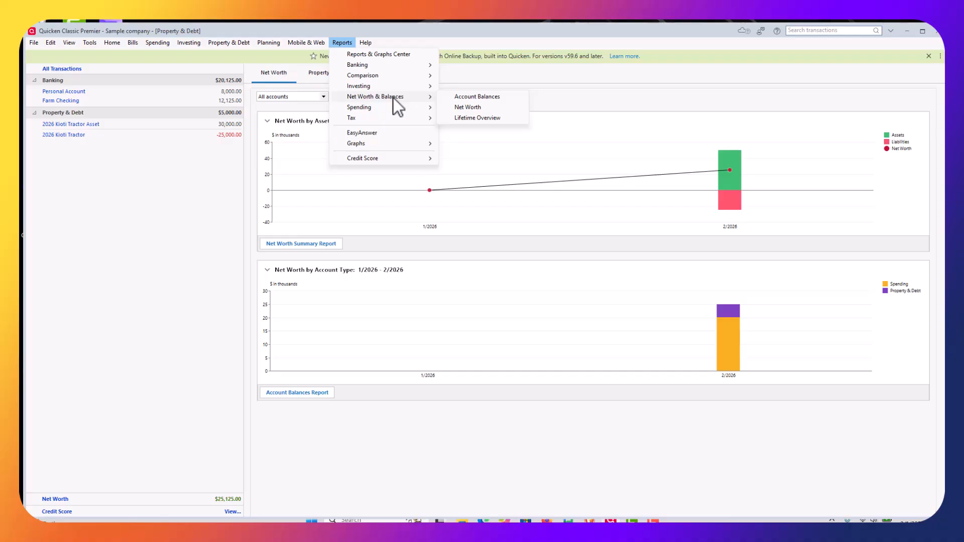
click(475, 96)
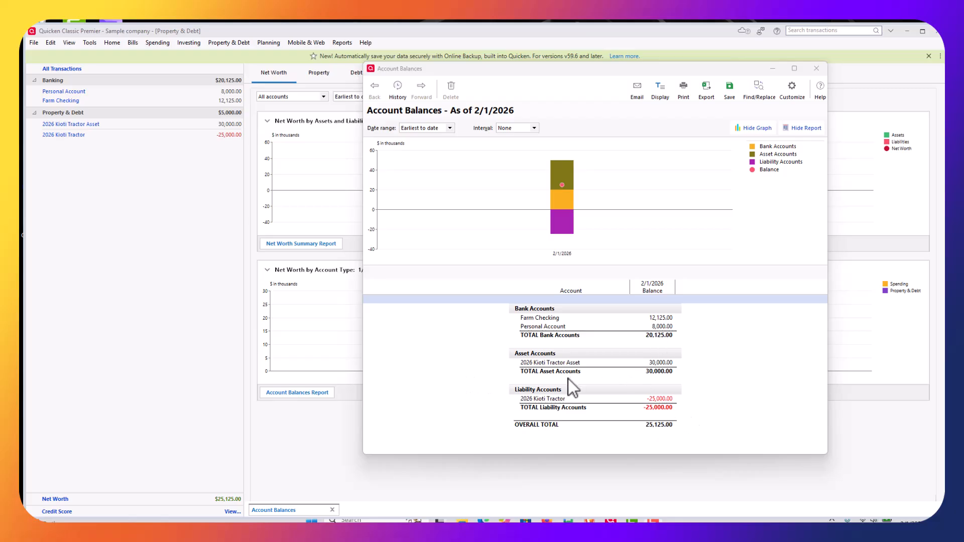
Step: Export the Account Balances report to an Excel workbook named test balance sheet and open the exported file
click(707, 92)
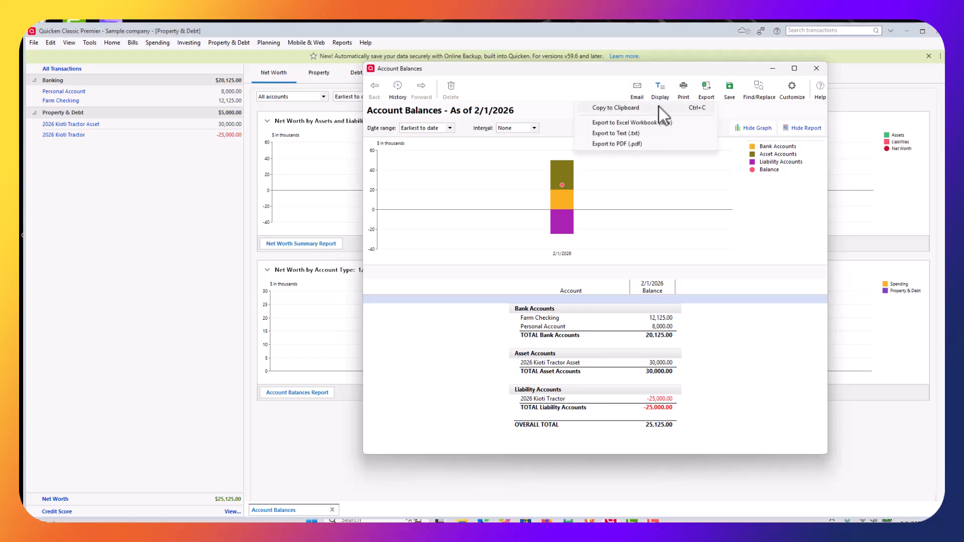
click(650, 122)
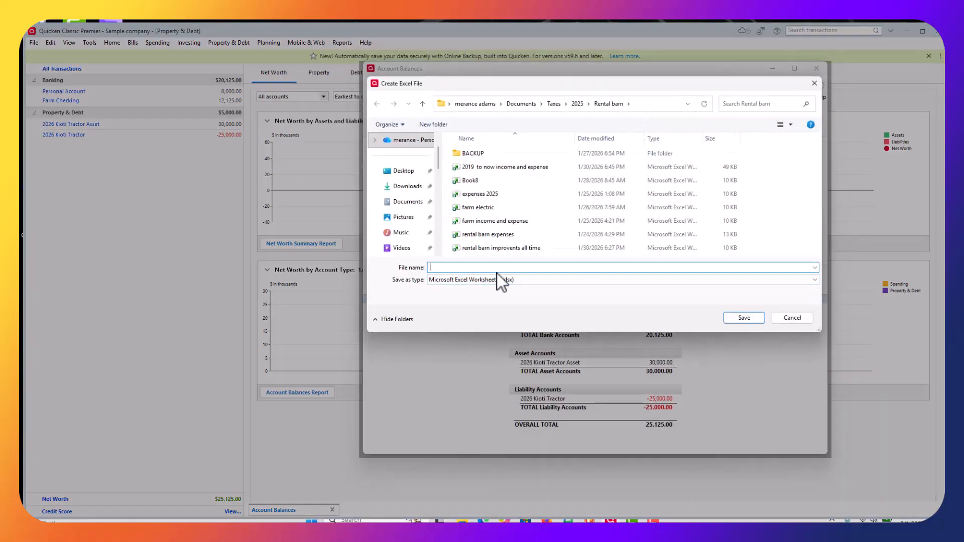
text(teset)
key(BackSpace)
key(BackSpace)
text(t balance sheet)
key(Return)
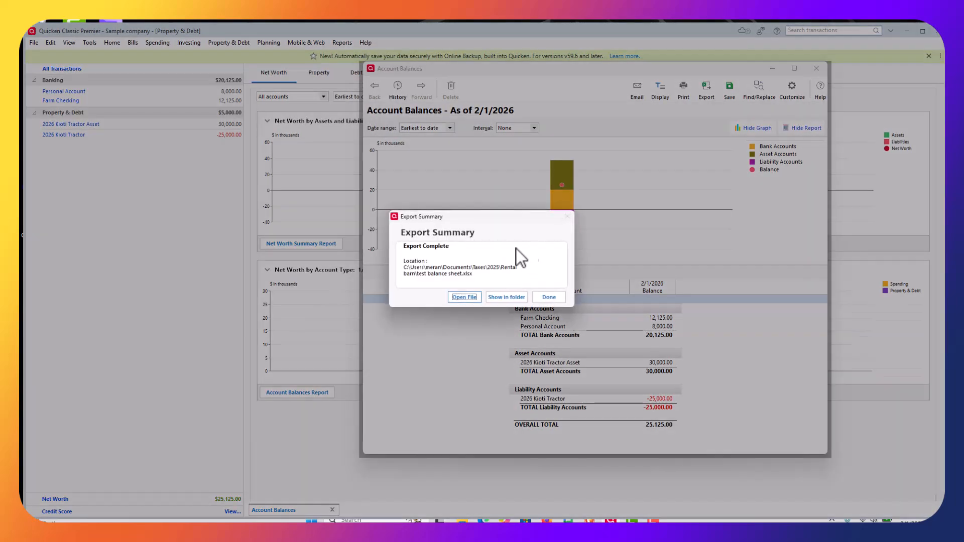
click(467, 299)
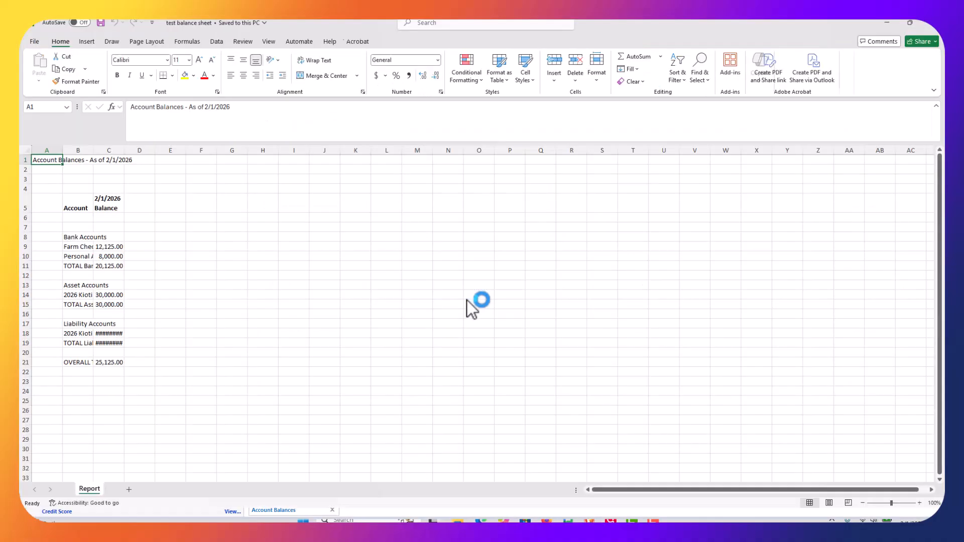
Step: Widen columns B and C so the account names and balances fit
drag(123, 149, 201, 156)
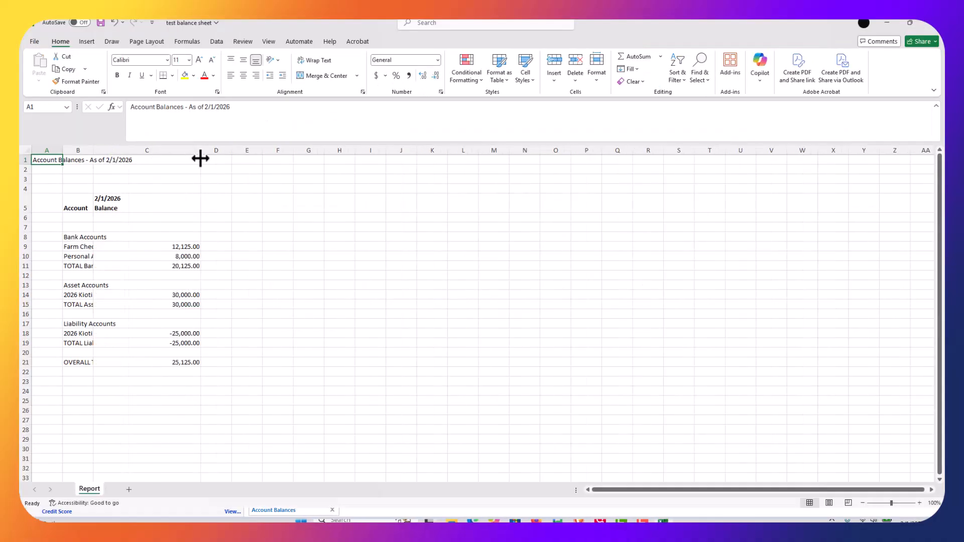
click(168, 257)
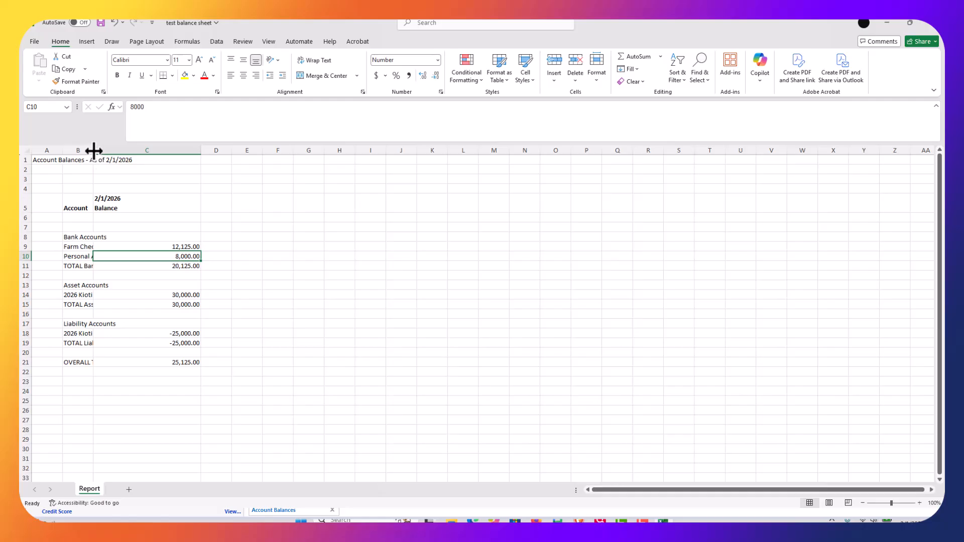
drag(92, 150, 142, 152)
Step: Clear the Personal Account name and balance from row 10
drag(79, 257, 189, 261)
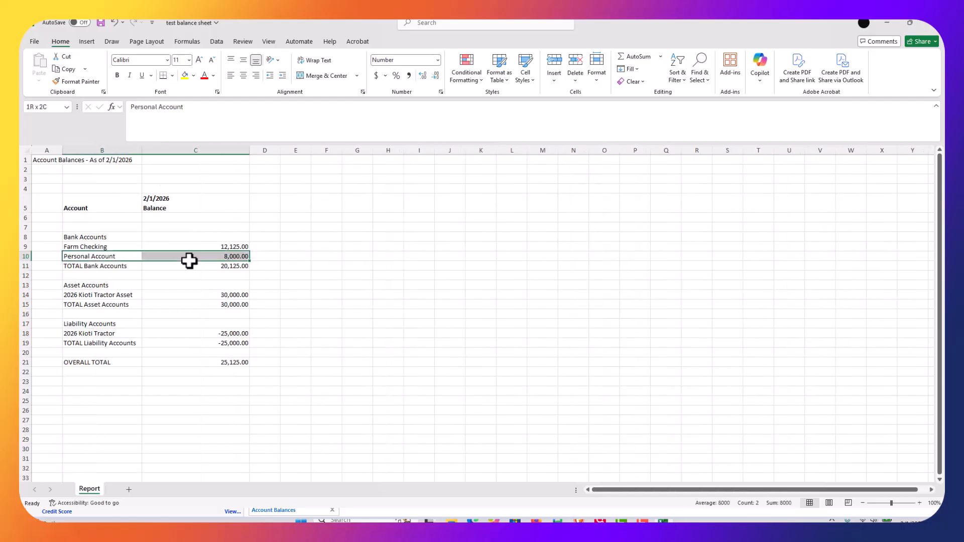
key(Page_Down)
scroll(187, 266, up, 11)
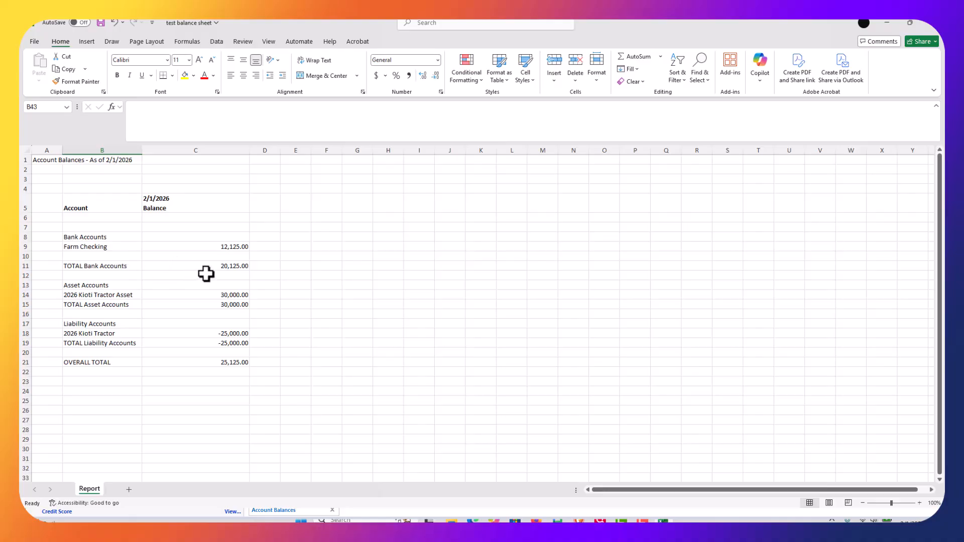
Step: Replace the TOTAL Bank Accounts balance in C11 with an AutoSum of the remaining bank account
click(224, 266)
click(75, 266)
drag(75, 266, 216, 265)
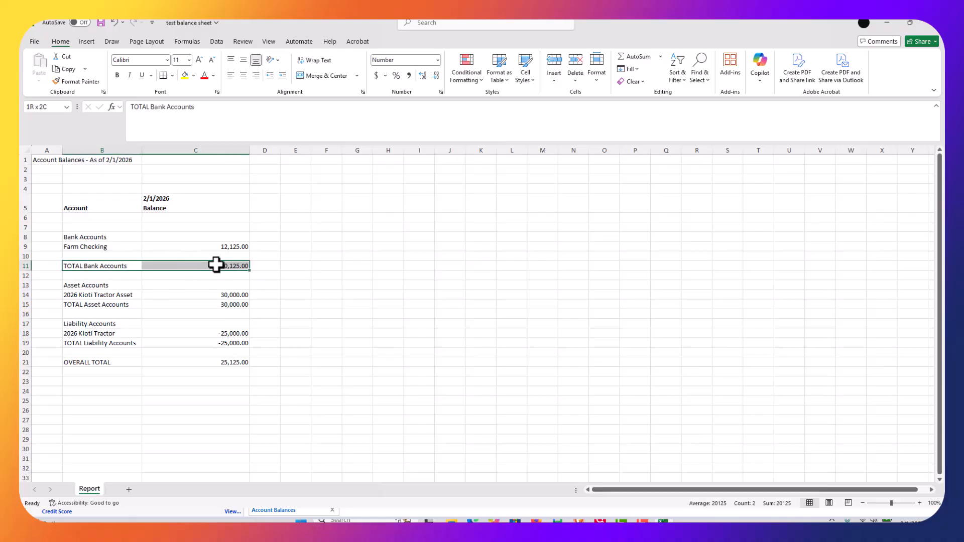
click(217, 266)
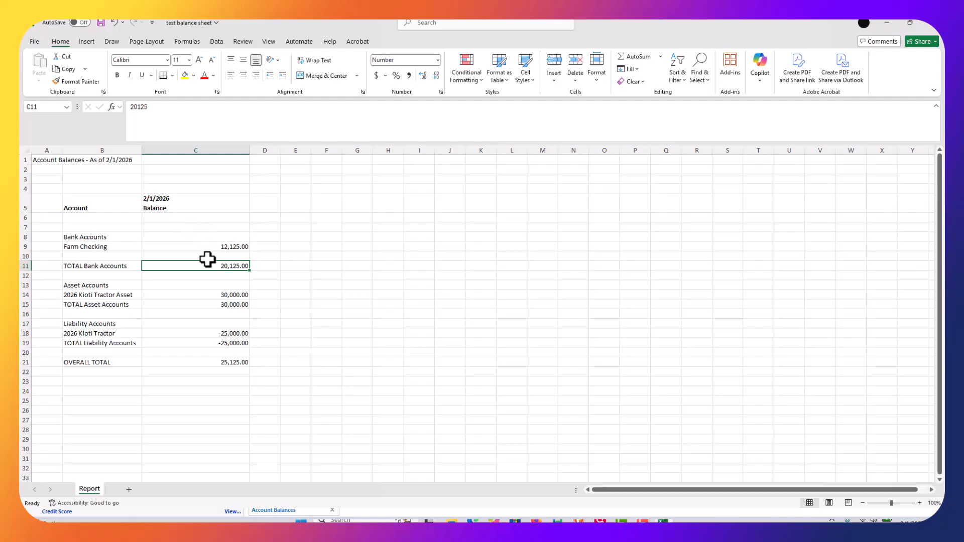
click(631, 57)
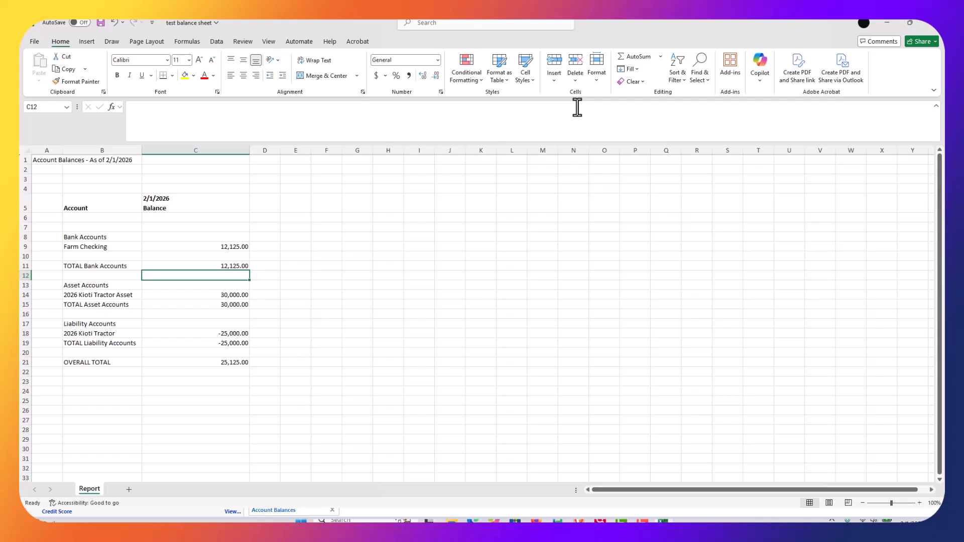
Step: Replace the OVERALL TOTAL balance in C21 with the formula =C11+C15+C19
key(Up)
key(Down)
key(Down)
key(Down)
key(Down)
key(Down)
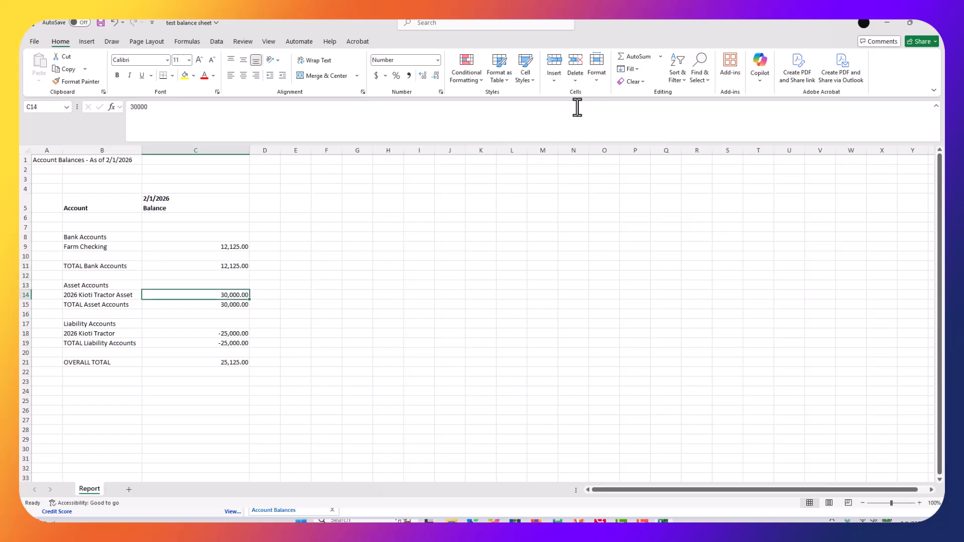
key(Down)
key(Down)
key(Down)
key(Down)
key(Down)
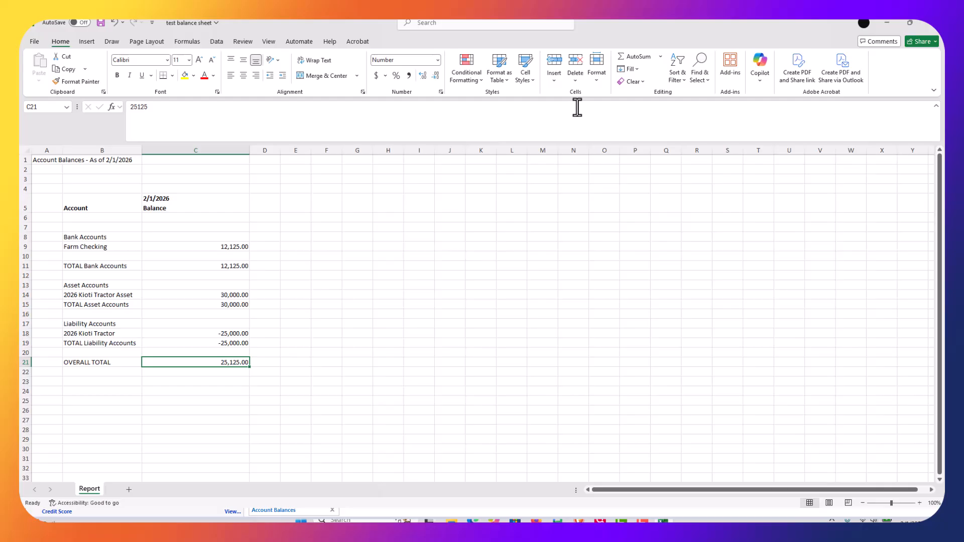
text(=)
key(Up)
key(Up)
key(Up)
key(Up)
key(Up)
key(Up)
key(Up)
key(Up)
key(Up)
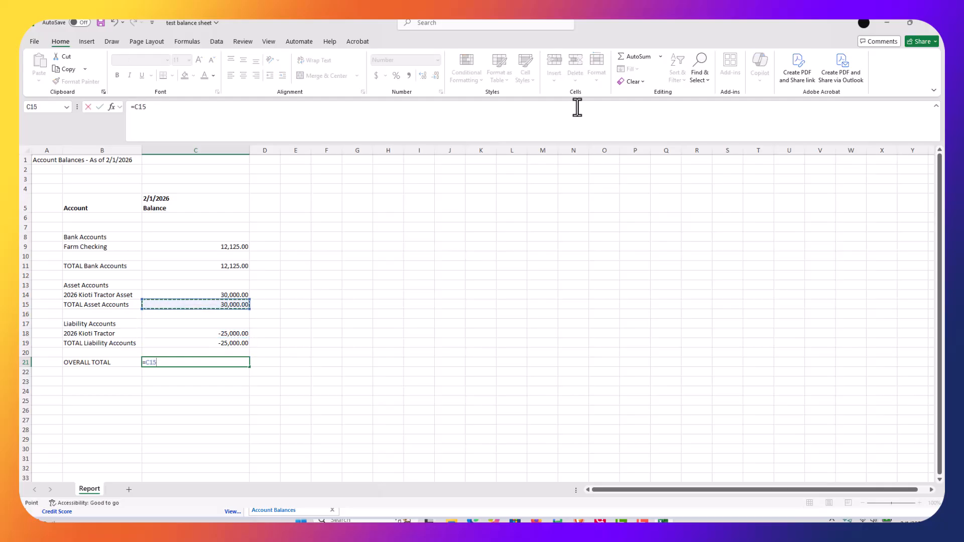
key(Up)
text(+)
key(Up)
key(Up)
key(Up)
key(Up)
key(Up)
key(Up)
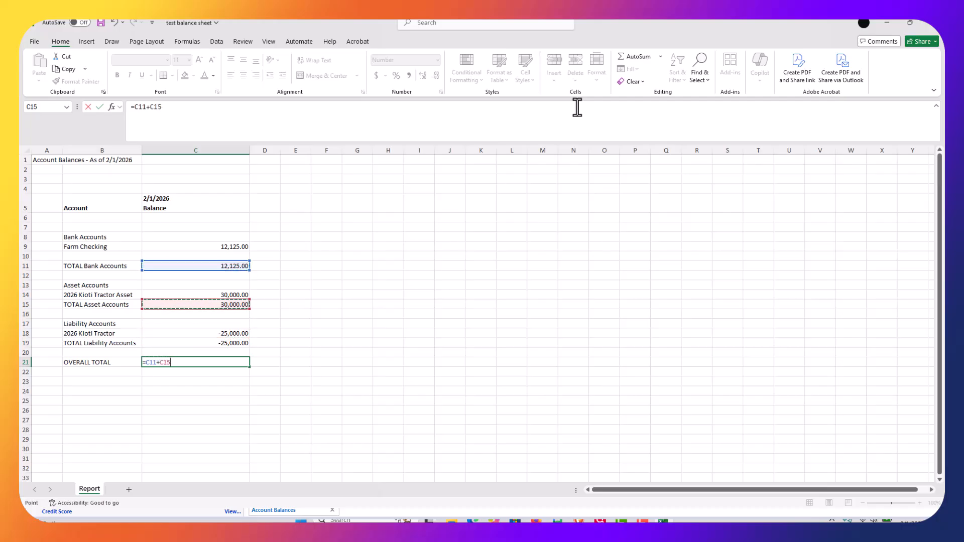
text(+)
key(Up)
key(Up)
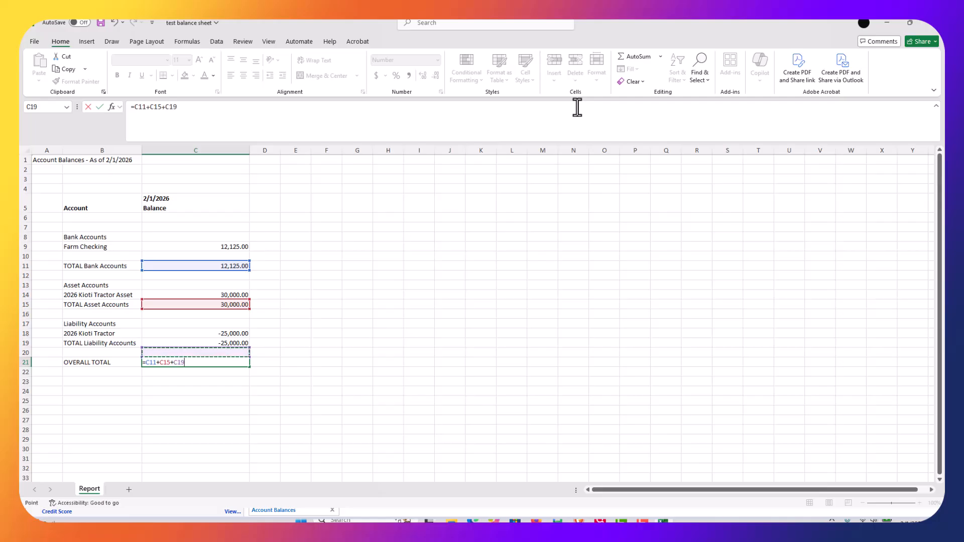
key(Return)
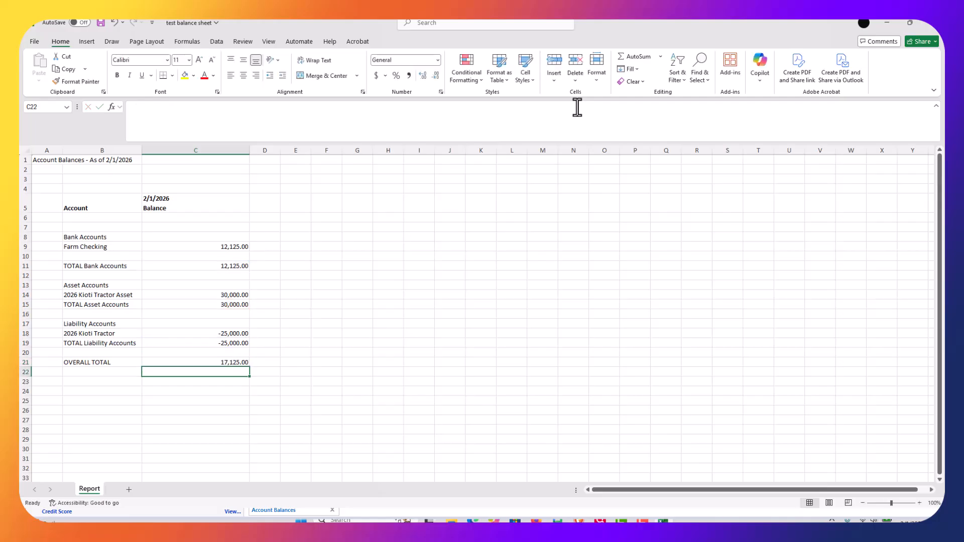
Step: Switch back to Quicken and close the Account Balances report
key(alt+Tab)
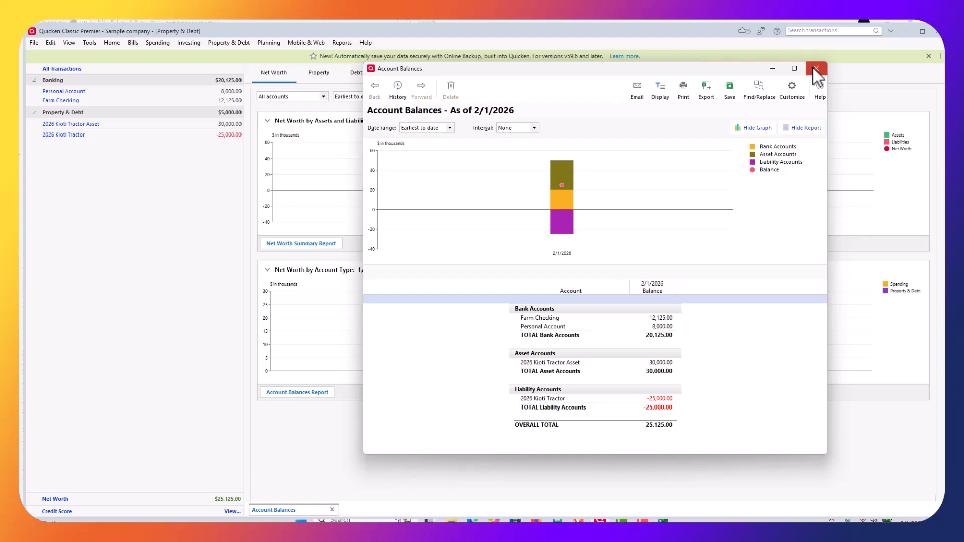
click(815, 69)
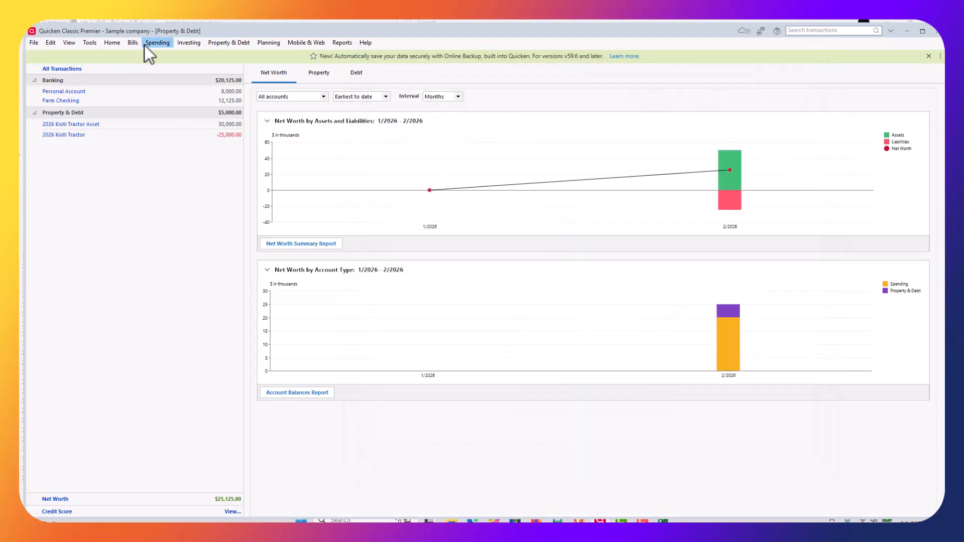
click(38, 43)
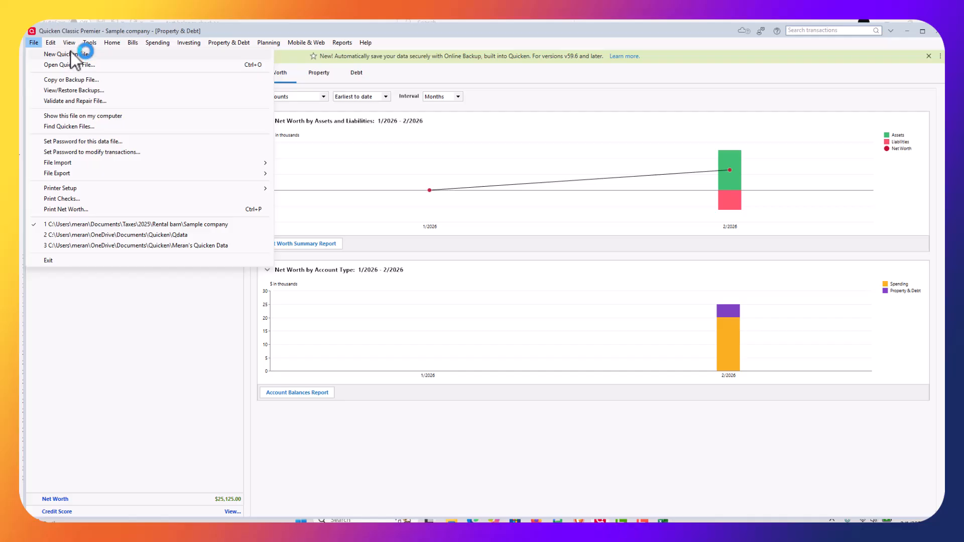
click(143, 344)
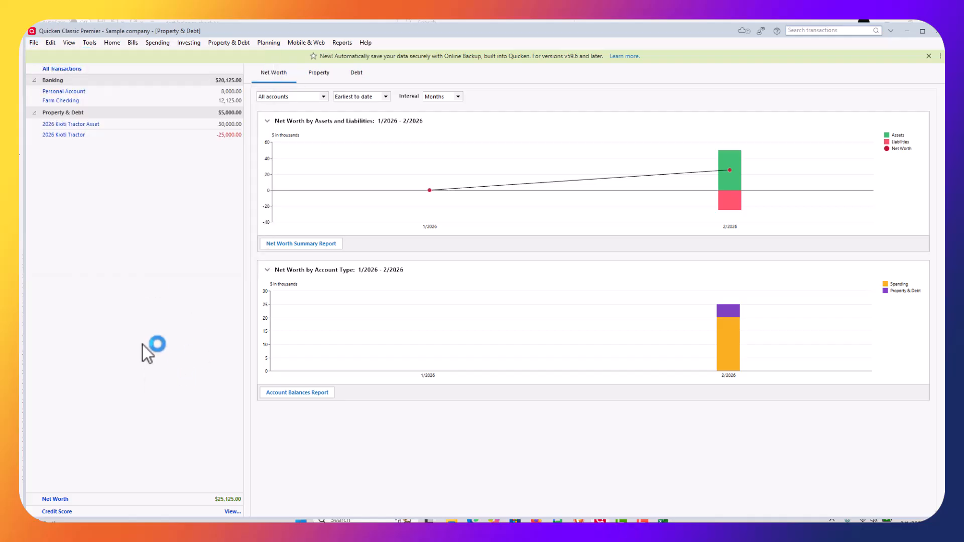